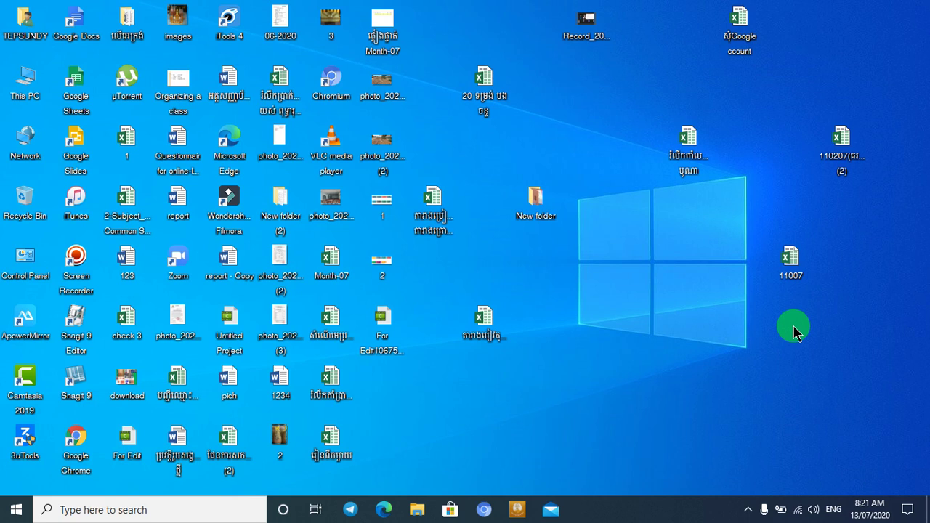
Step: Browse This PC to Local Disk (C:), showing the MathType 6.9 archive
left_click(28, 92)
double_click(28, 92)
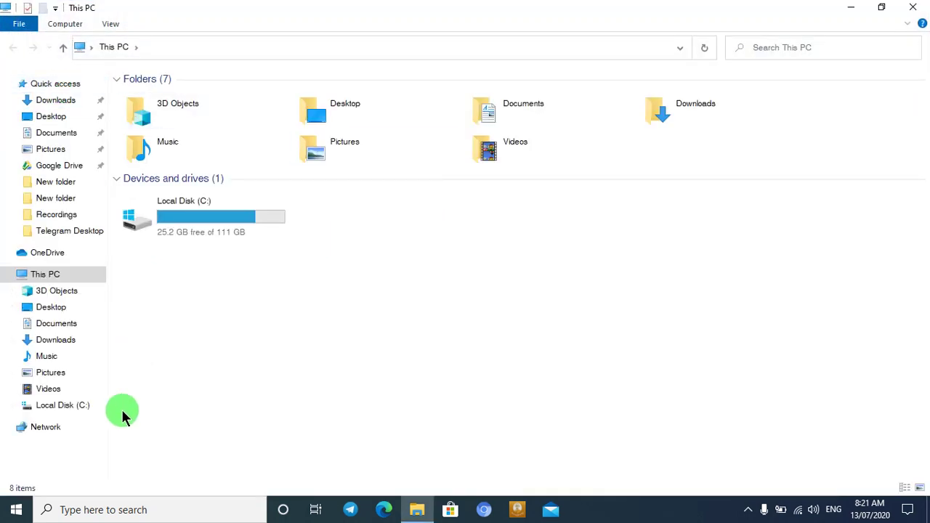
left_click(73, 413)
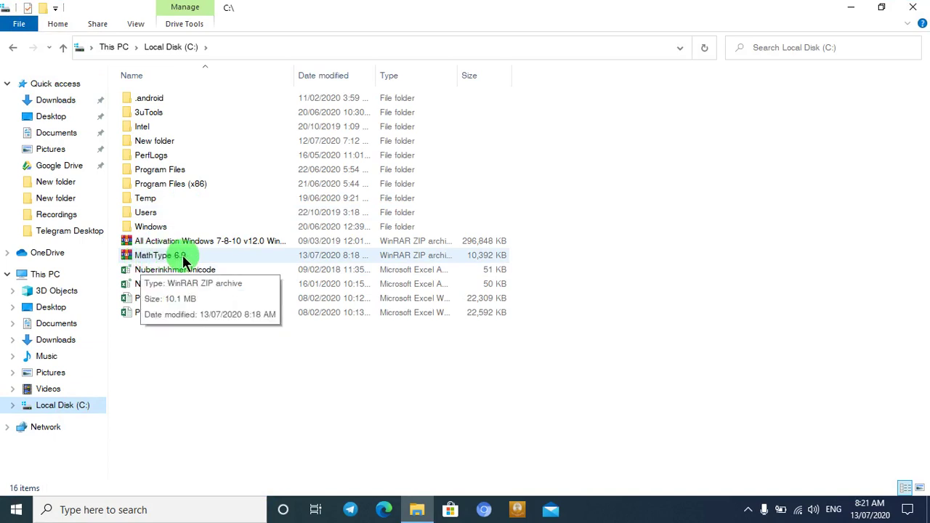
Step: Launch Word 2013 from the Run prompt with winword
key("super+r")
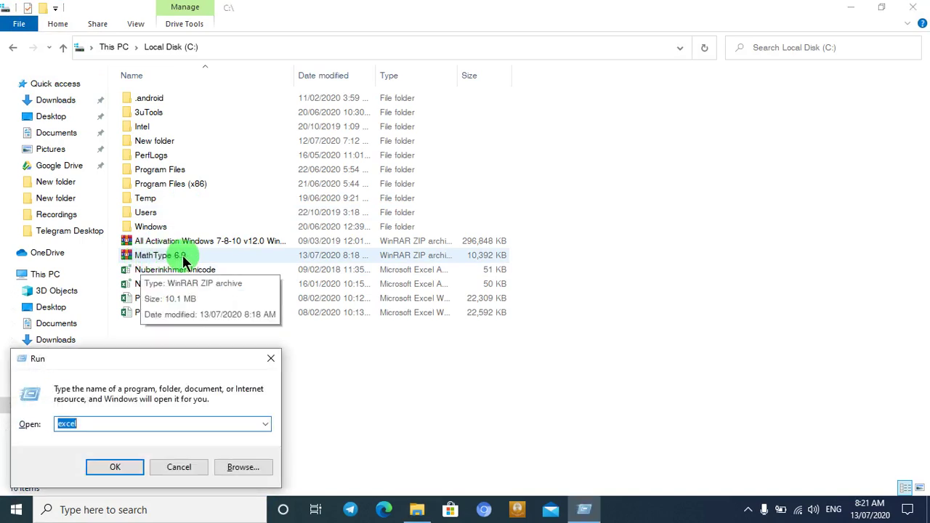
type("winword")
key("Return")
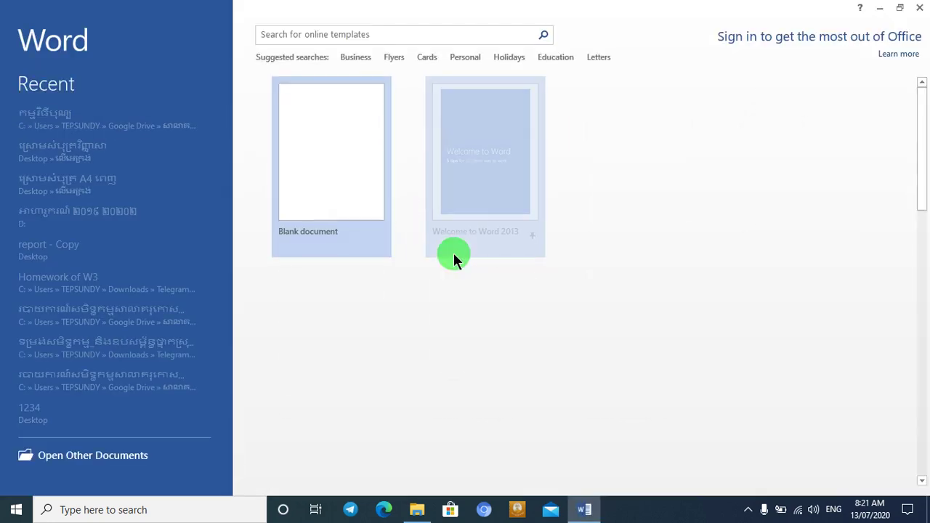
left_click(354, 149)
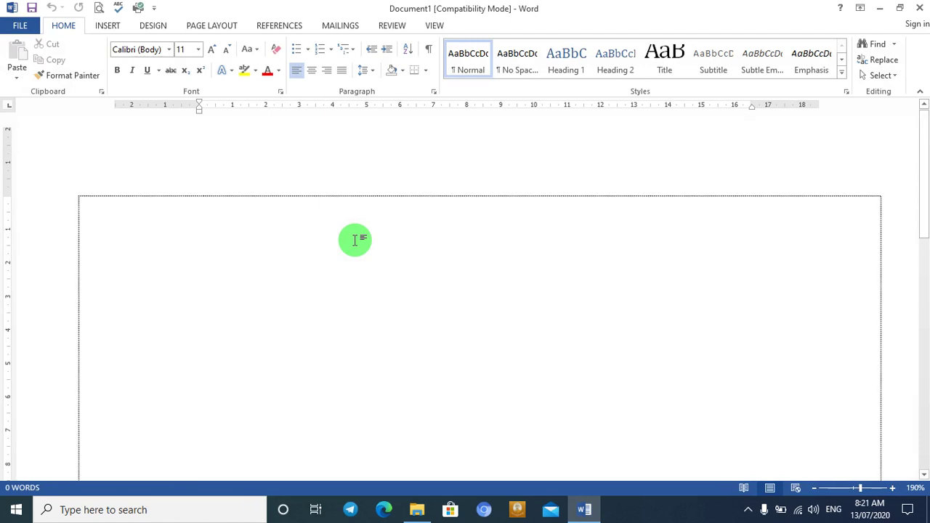
left_click(323, 232)
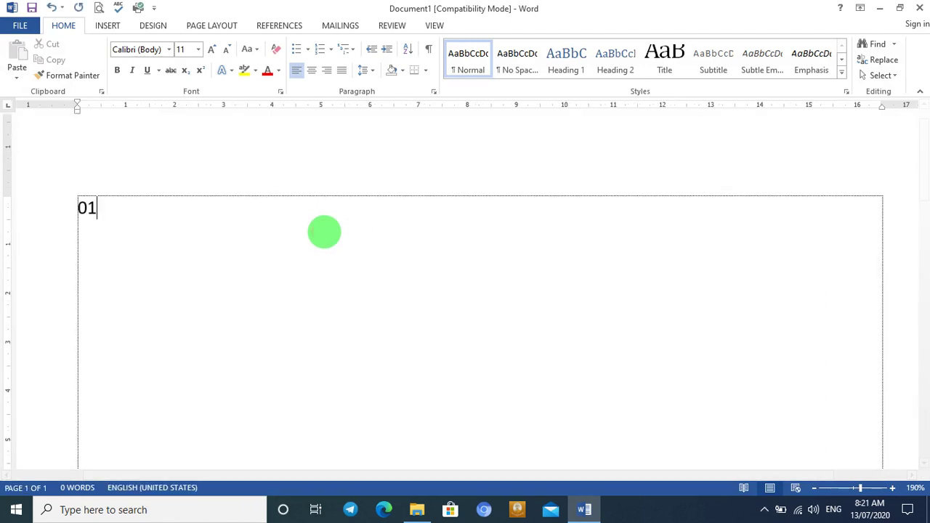
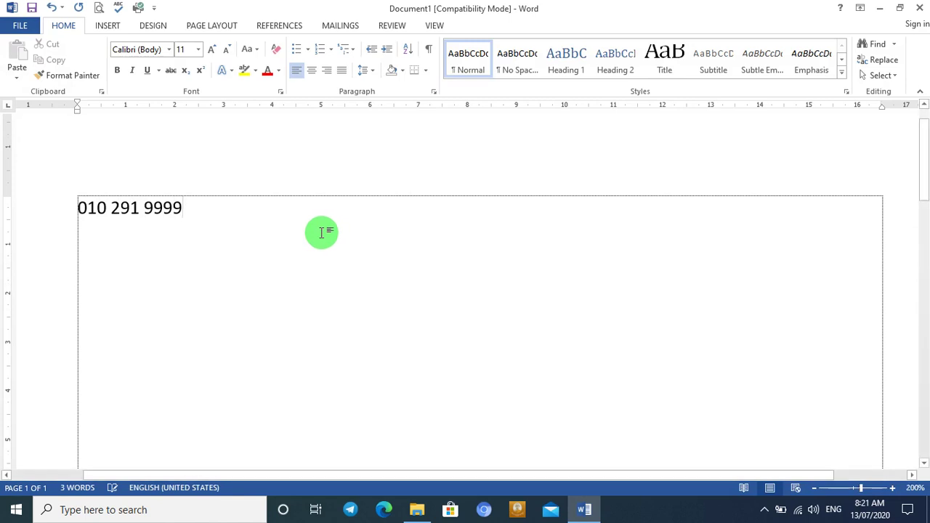
scroll(324, 231, "up", 3)
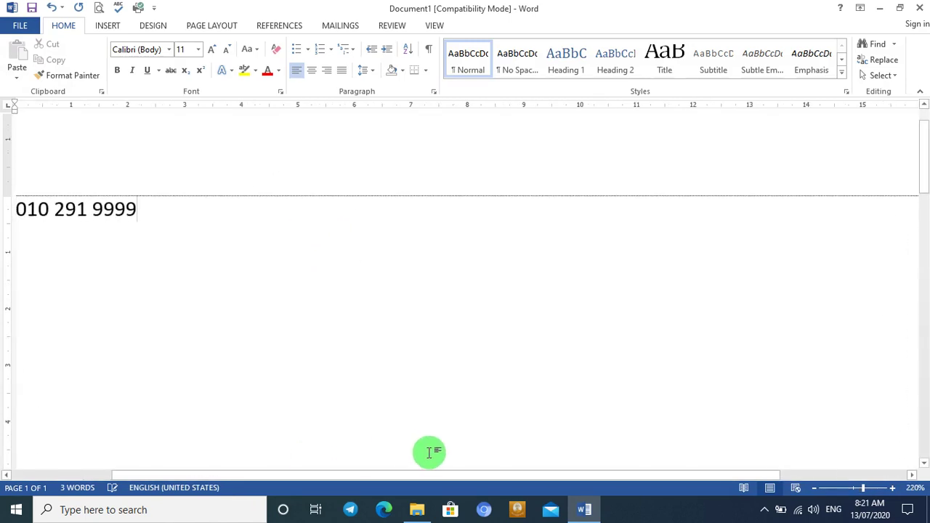
left_click_drag(370, 477, 222, 473)
left_click_drag(363, 201, 185, 188)
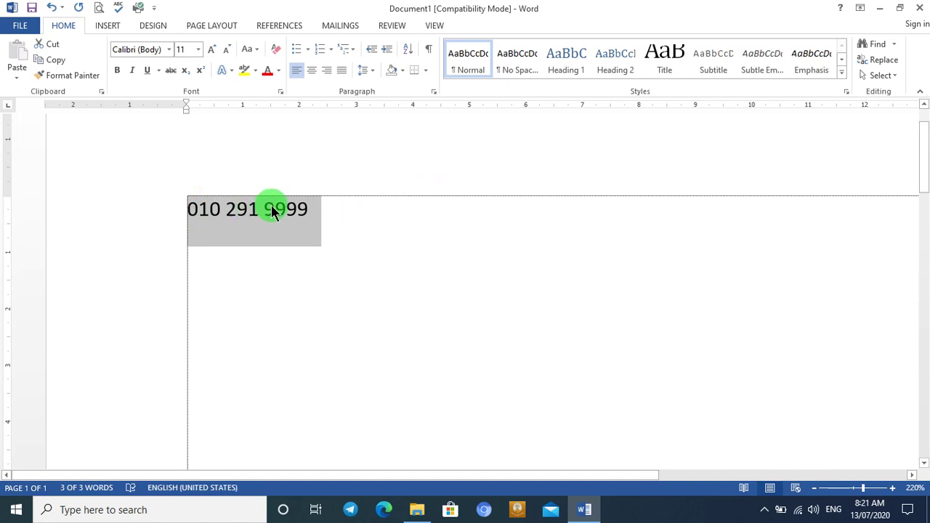
Step: Delete the number's last digit, then close Word without saving
left_click(322, 212)
key("BackSpace")
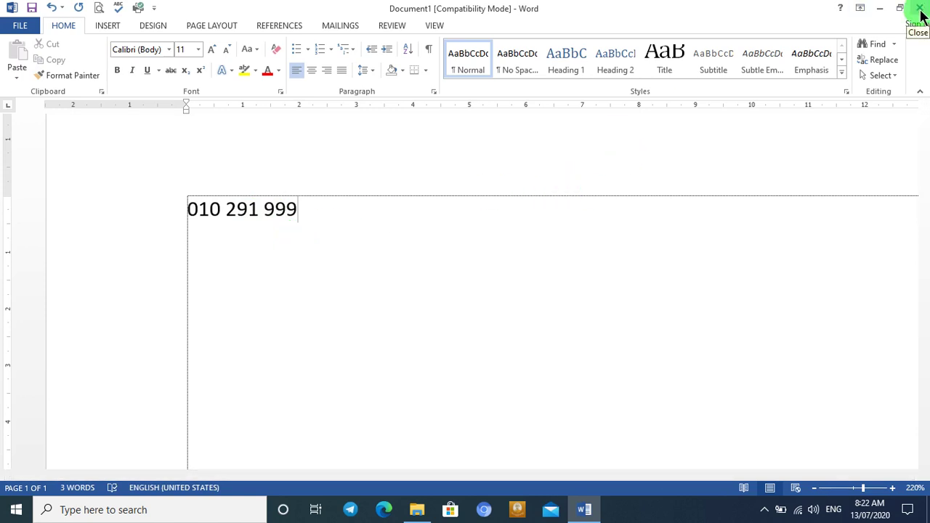
left_click(919, 10)
left_click(463, 279)
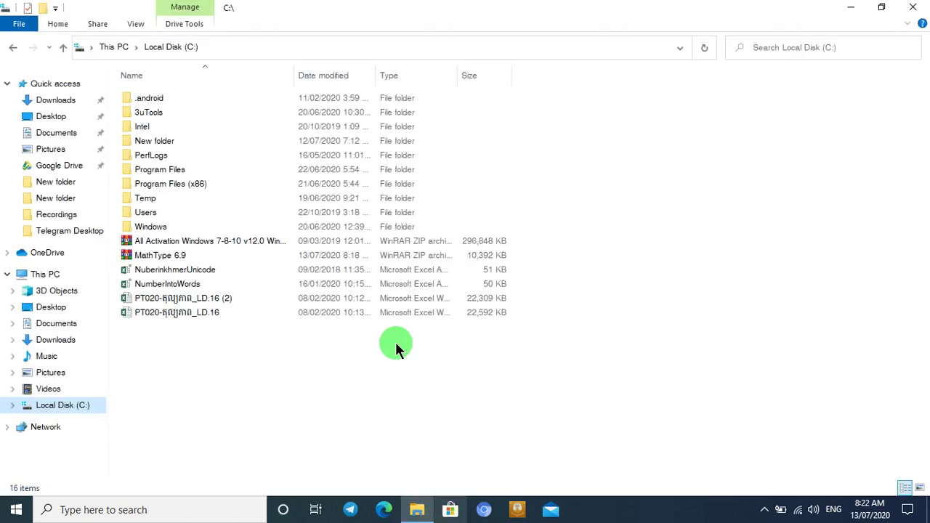
Step: Select the 10,392 KB MathType 6.9 ZIP archive in Local Disk (C:)
left_click(170, 257)
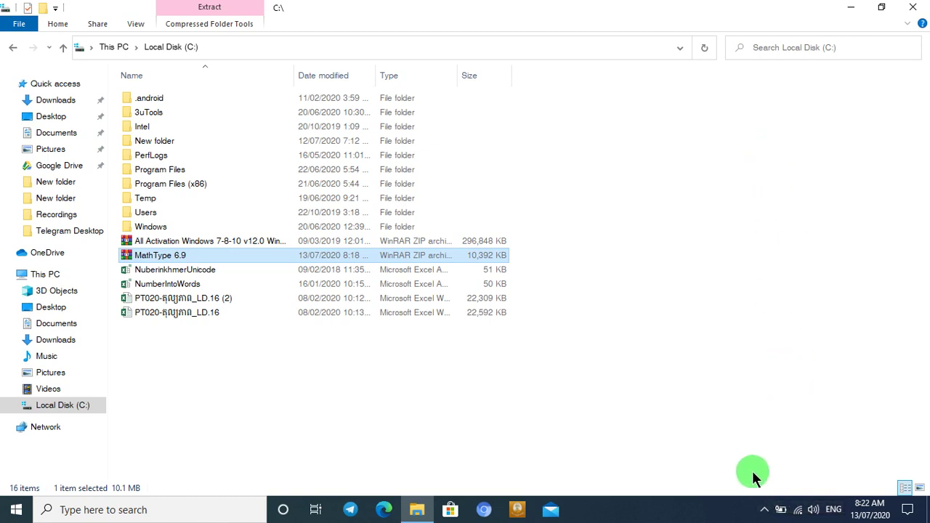
Step: Pause ESET's real-time file system protection for 10 minutes and close the ESET window
left_click(765, 509)
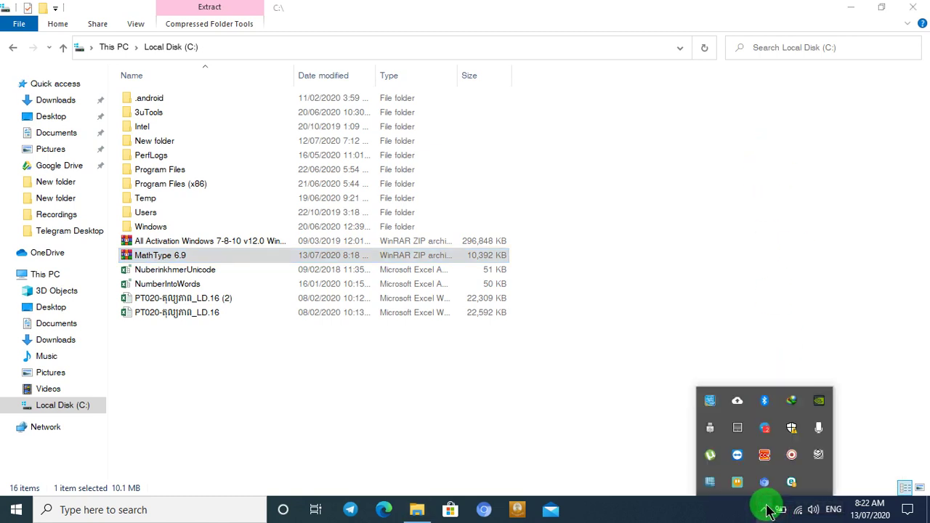
right_click(792, 483)
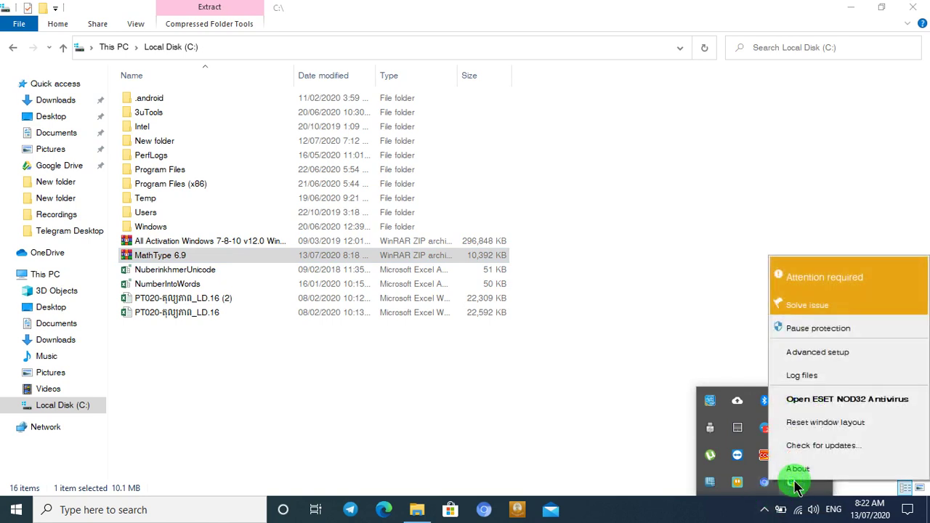
left_click(842, 327)
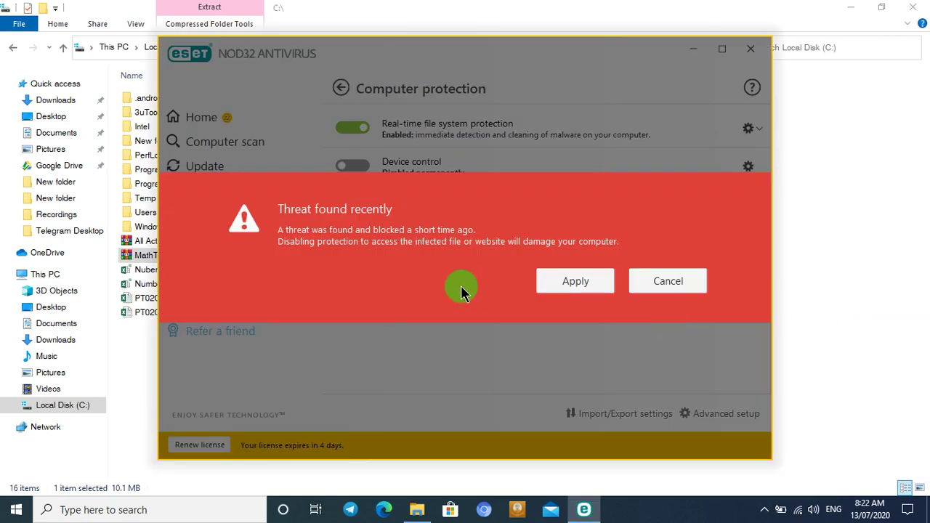
left_click(585, 288)
left_click(560, 288)
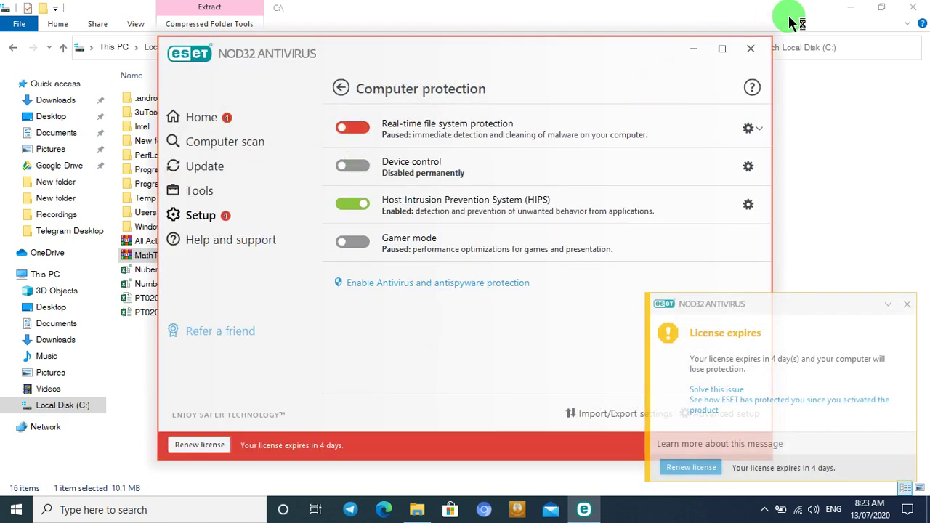
left_click(756, 52)
left_click(765, 508)
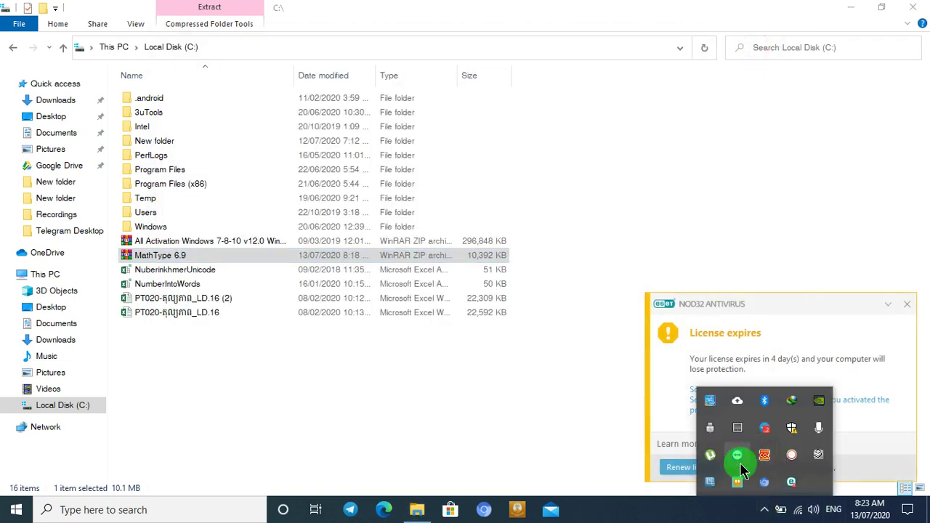
right_click(792, 432)
left_click(792, 432)
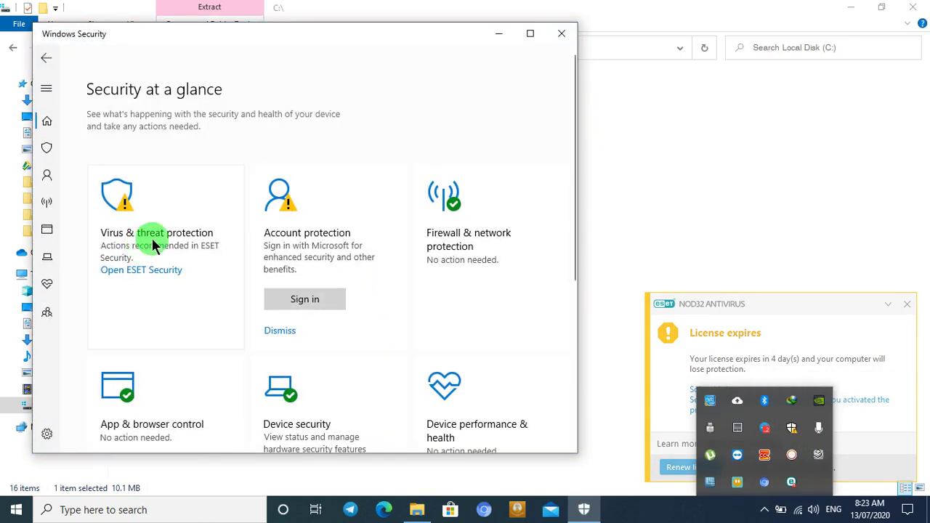
left_click(47, 151)
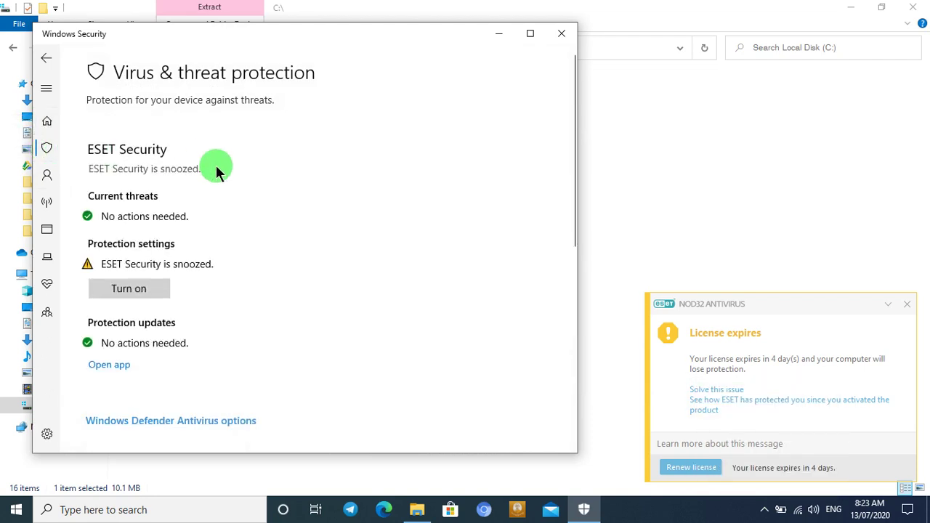
scroll(120, 174, "down", 3)
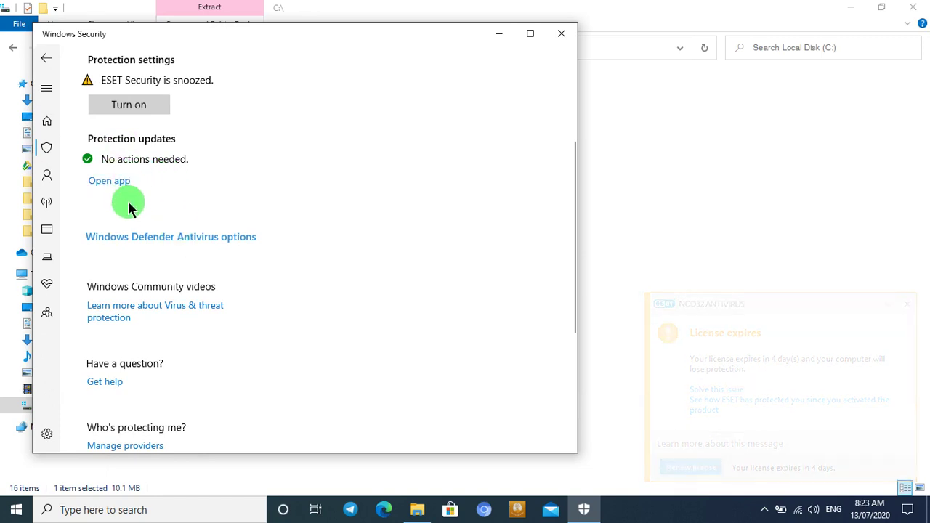
left_click(141, 237)
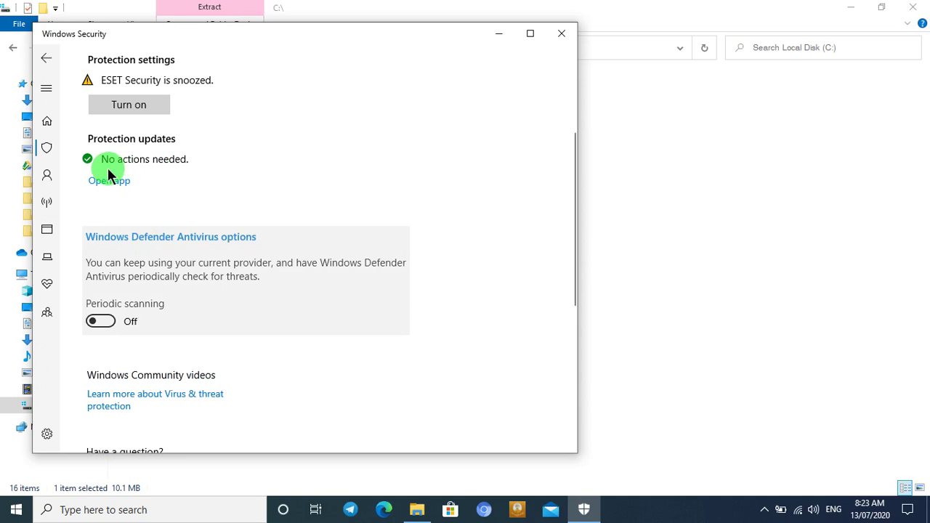
scroll(182, 193, "down", 3)
scroll(305, 218, "up", 6)
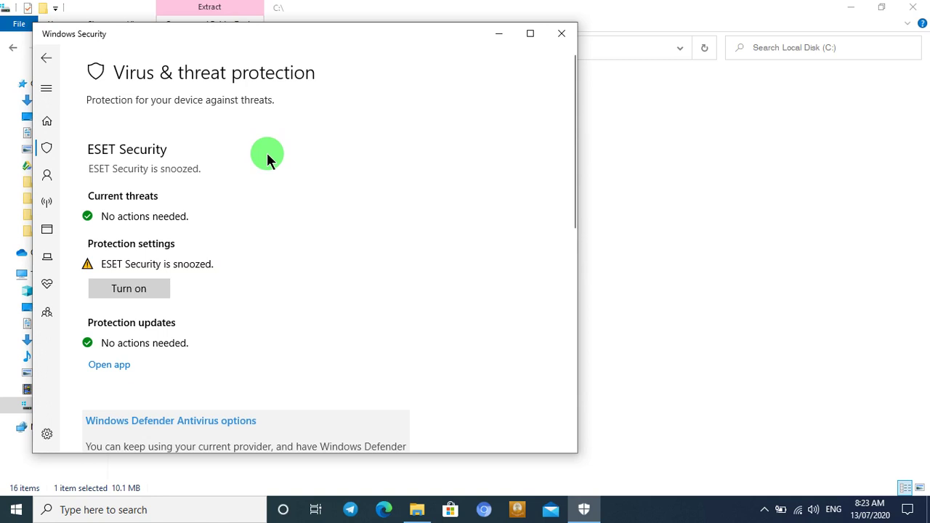
left_click(569, 34)
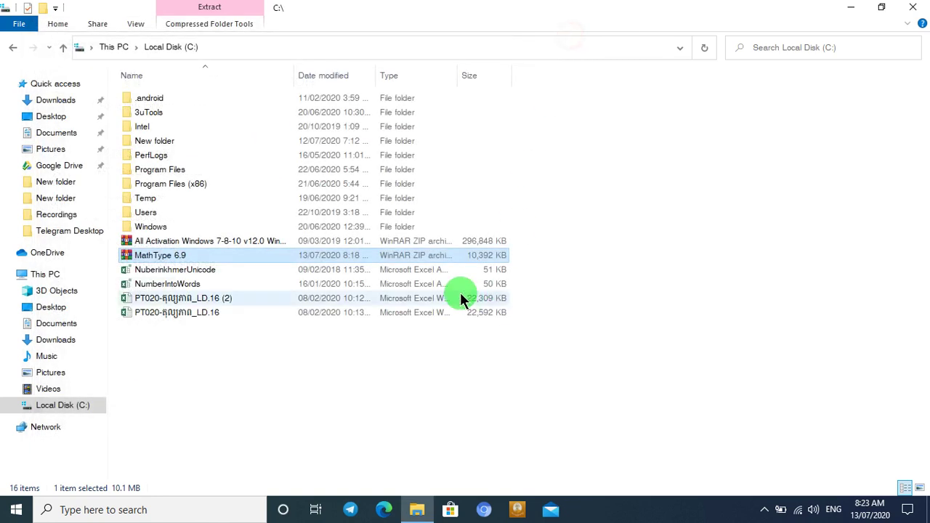
Step: Extract the MathType 6.9 archive to a MathType 6.9 folder and open it
right_click(151, 257)
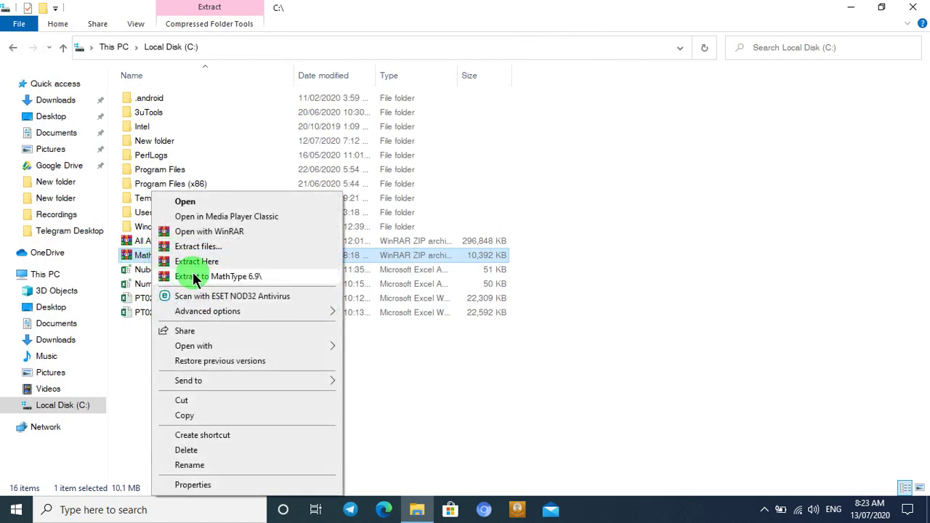
left_click(226, 276)
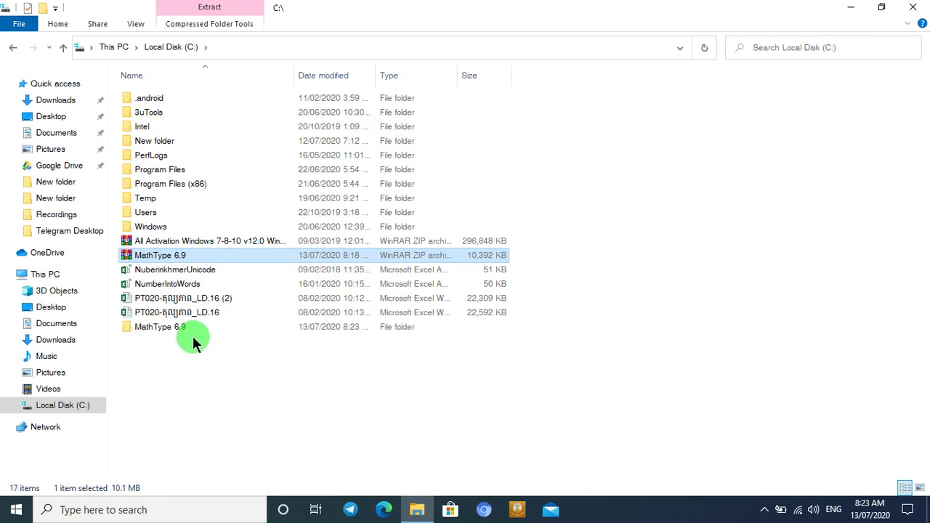
double_click(164, 327)
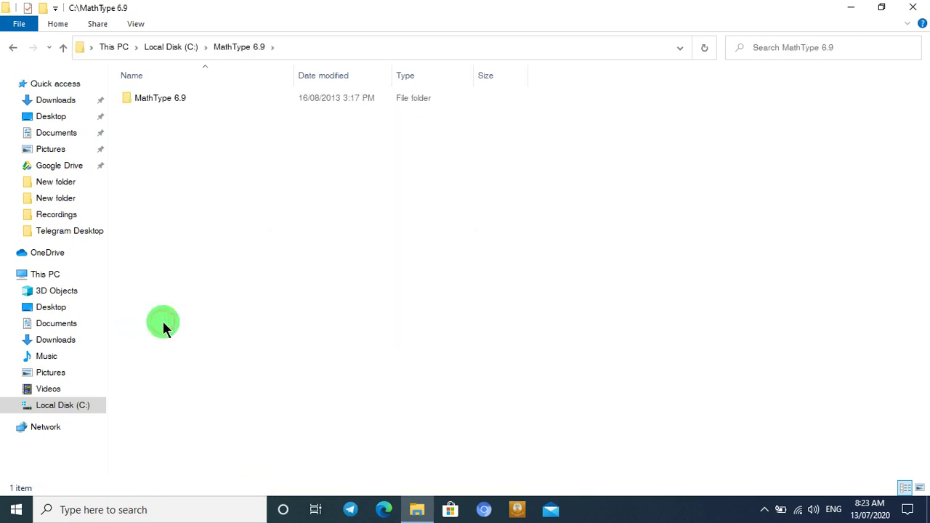
Step: Open the inner MathType 6.9 folder and the Activation Mathtype 6.9 PDF guide
left_click(158, 104)
double_click(158, 103)
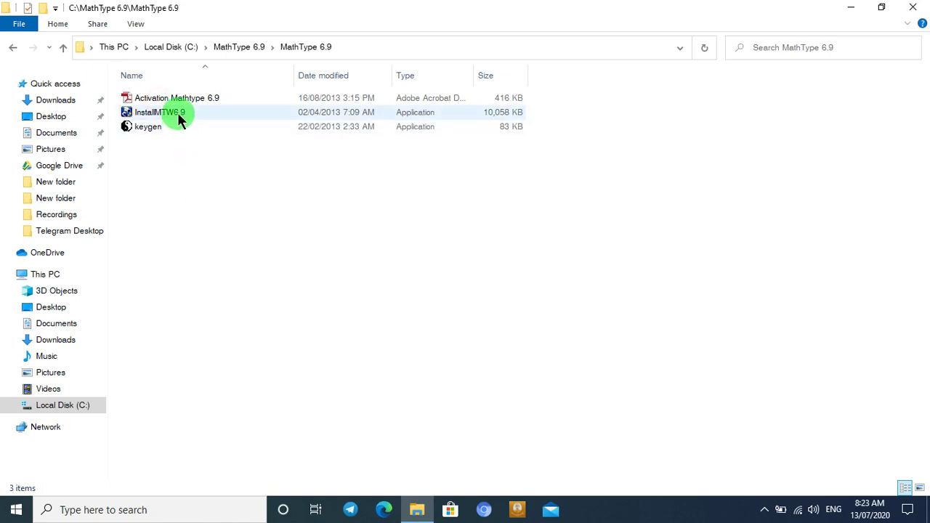
double_click(188, 98)
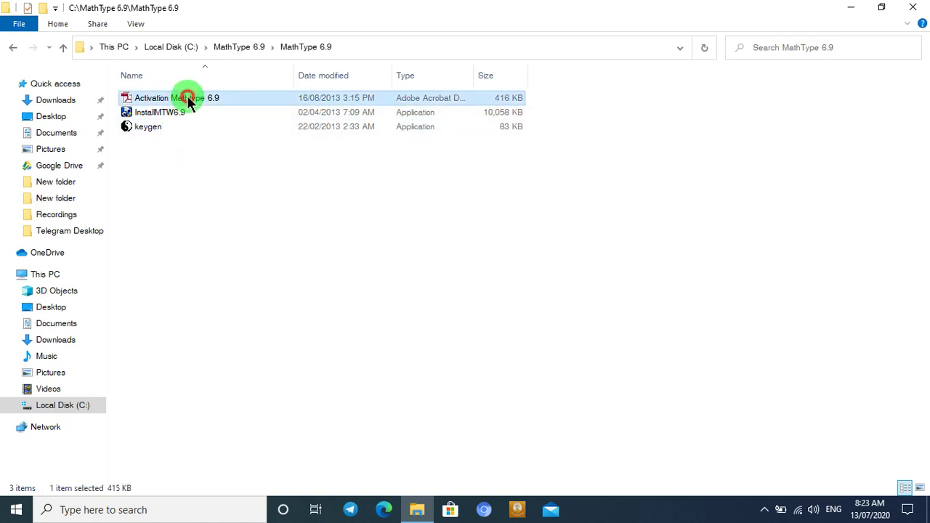
scroll(266, 187, "down", 10)
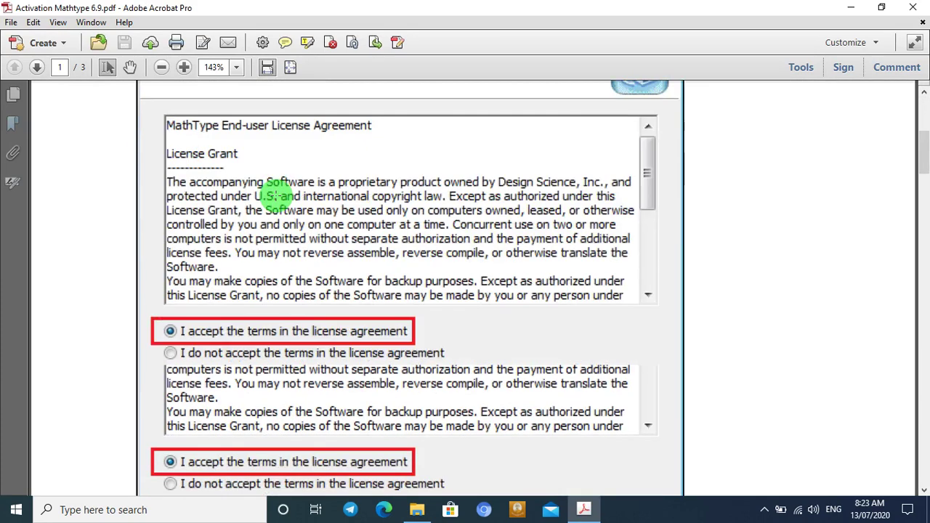
scroll(276, 193, "down", 5)
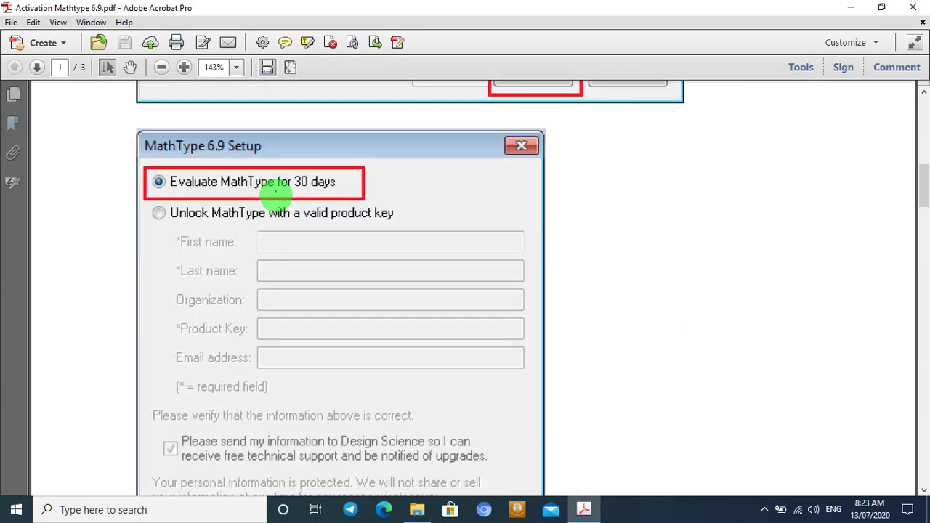
scroll(276, 190, "down", 3)
scroll(276, 187, "up", 4)
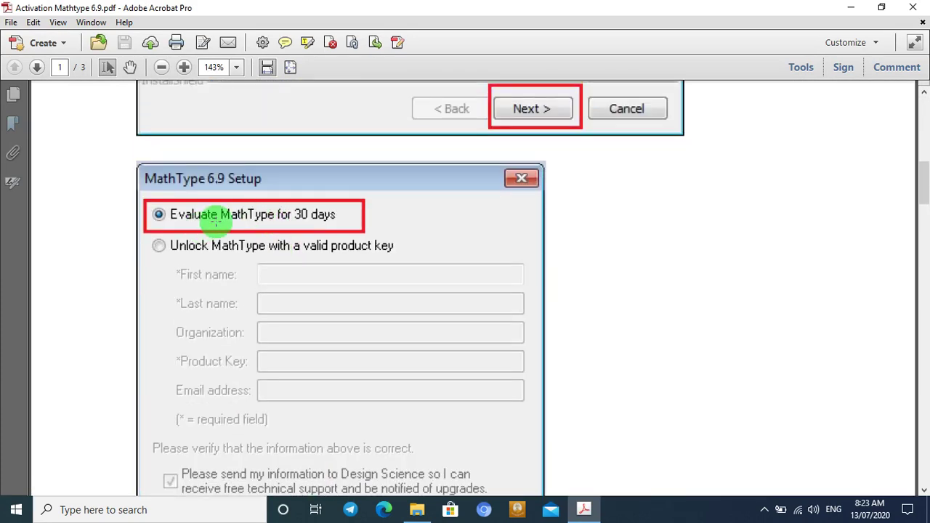
scroll(247, 215, "down", 3)
left_click_drag(921, 167, 896, 269)
left_click(912, 7)
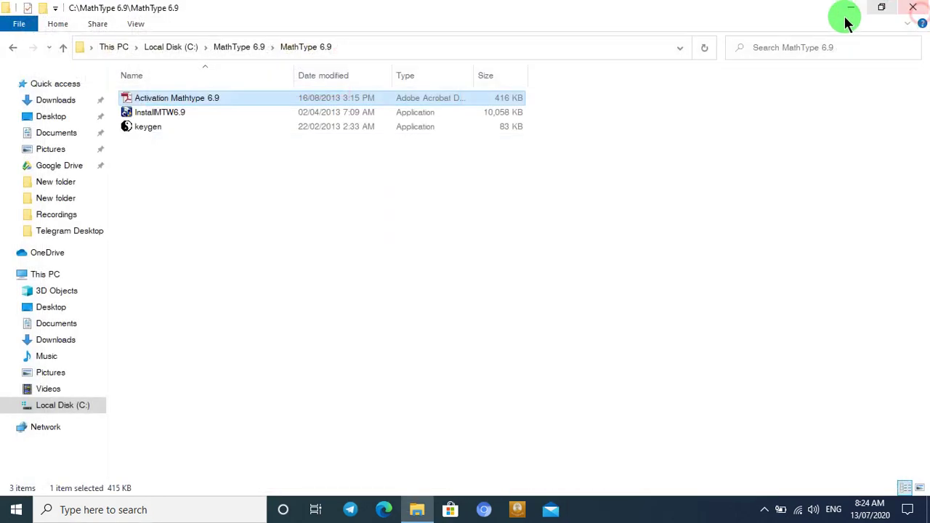
Step: Run InstallMTW6.9 and accept the license agreement to reach the evaluation/unlock choice
double_click(148, 114)
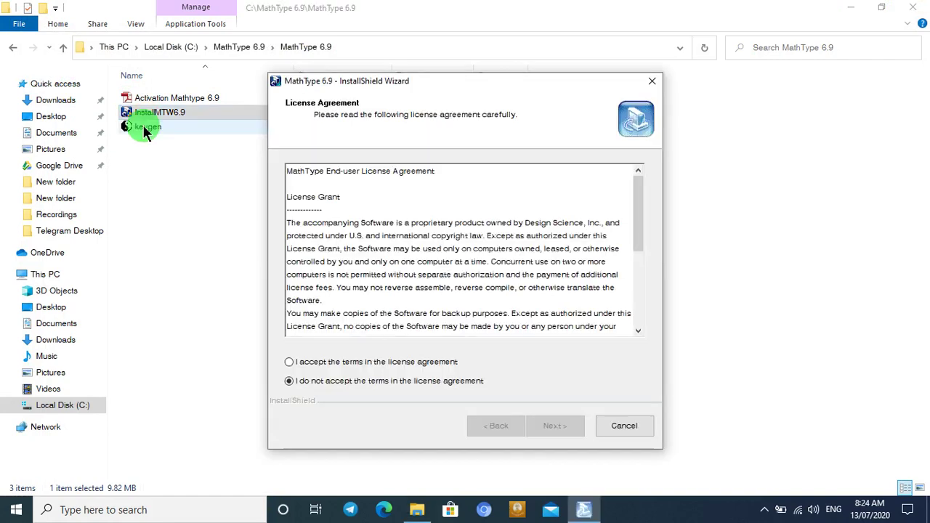
left_click(316, 362)
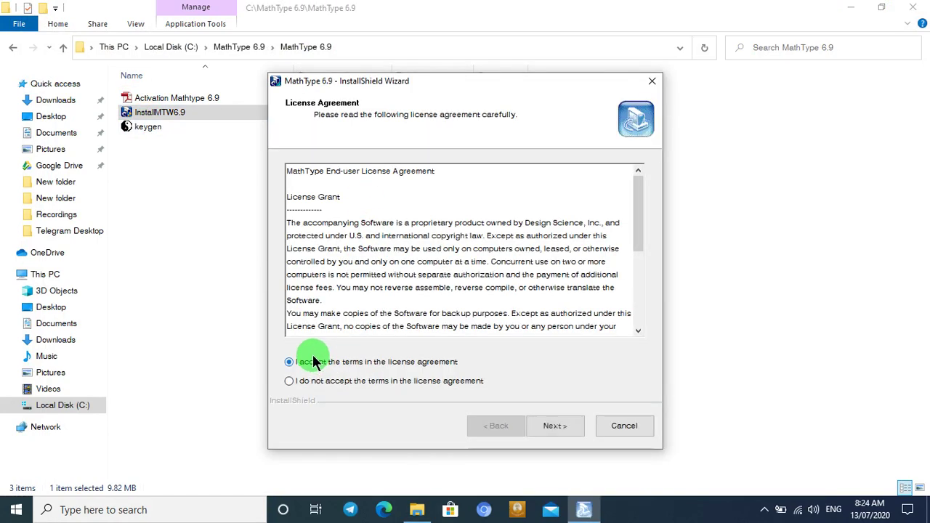
left_click(555, 427)
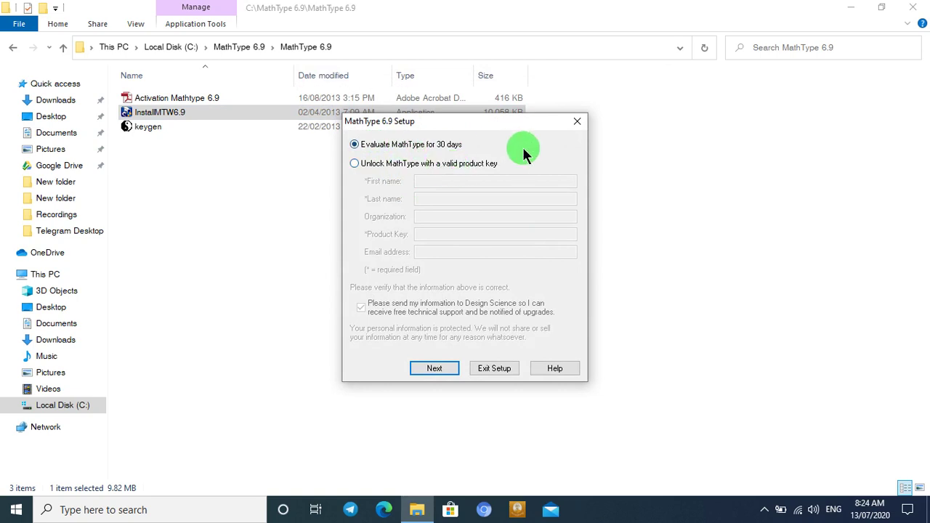
Step: Install the 30-day evaluation into C:\Program Files (x86)\MathType, creating the folder, then exit setup
left_click(437, 368)
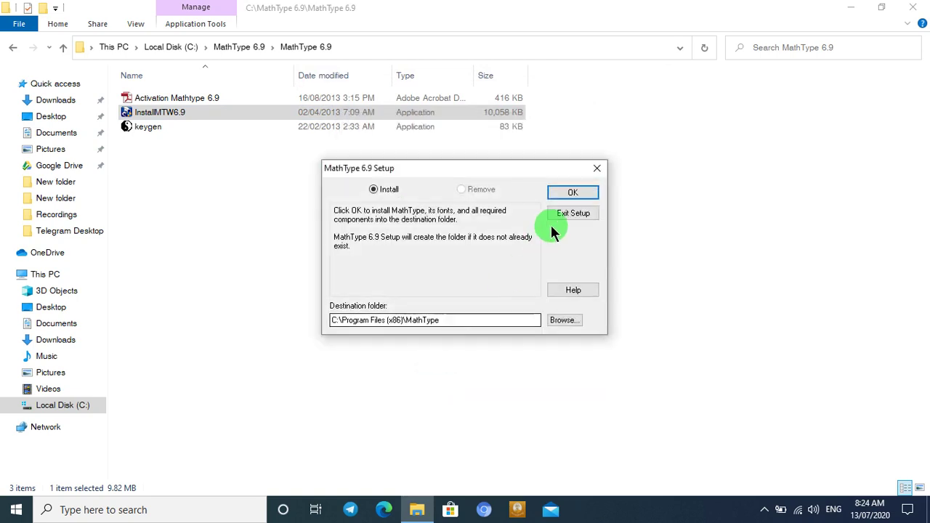
left_click(573, 192)
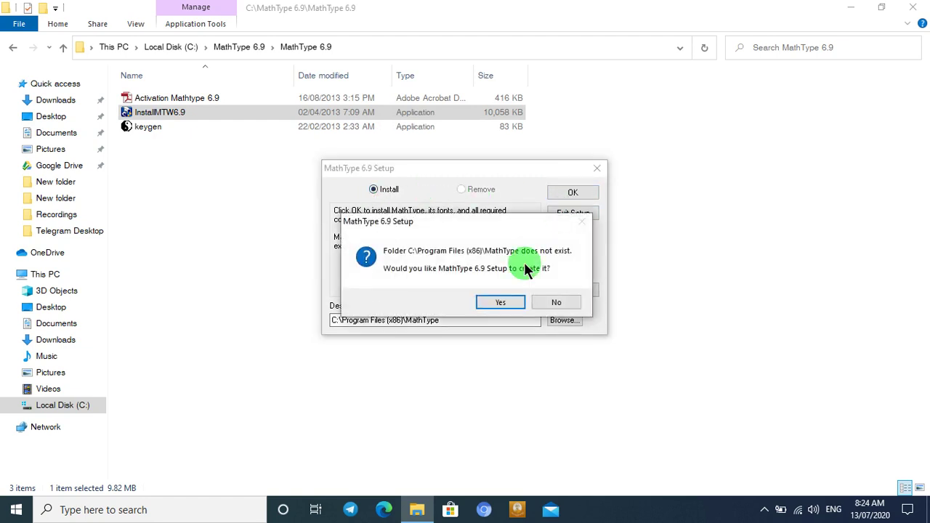
left_click(500, 302)
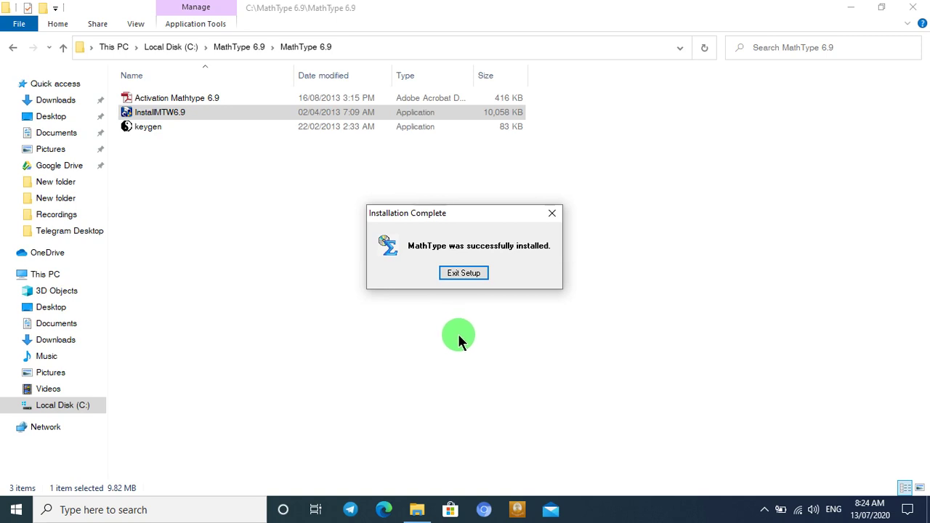
left_click(461, 275)
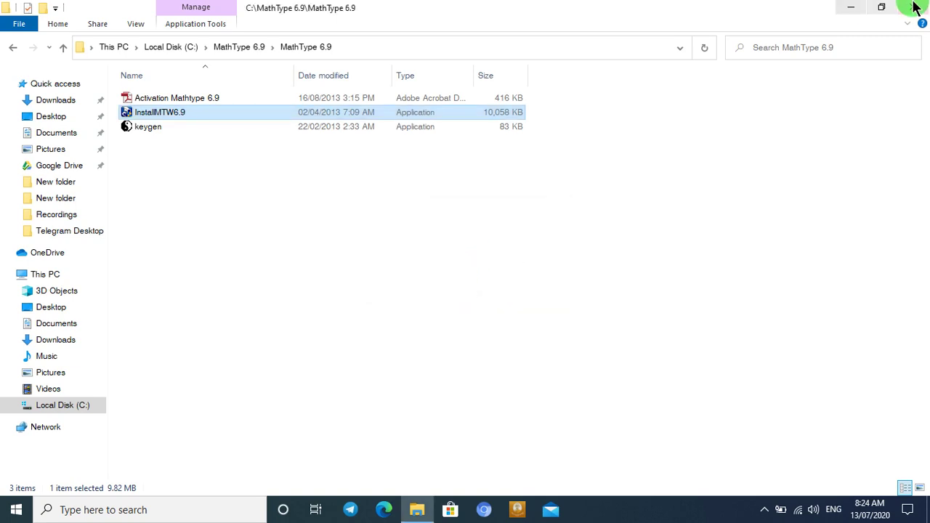
Step: Launch the newly installed MathType from the Start menu's Recently added list
left_click(11, 510)
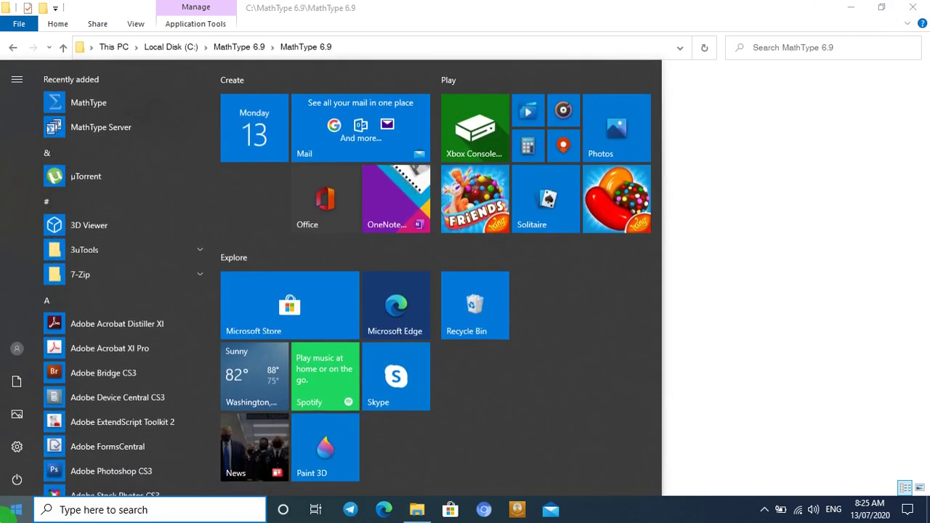
scroll(127, 244, "down", 3)
scroll(131, 243, "up", 3)
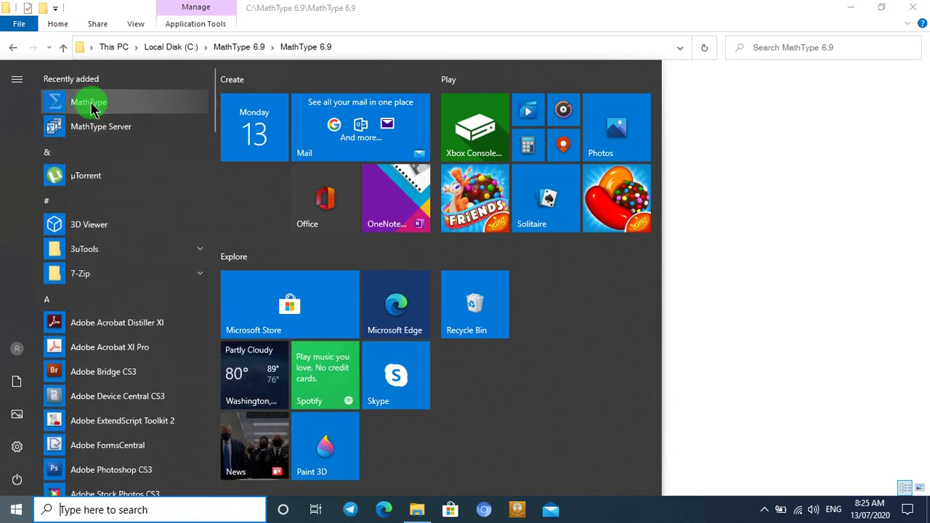
left_click(10, 514)
left_click(9, 517)
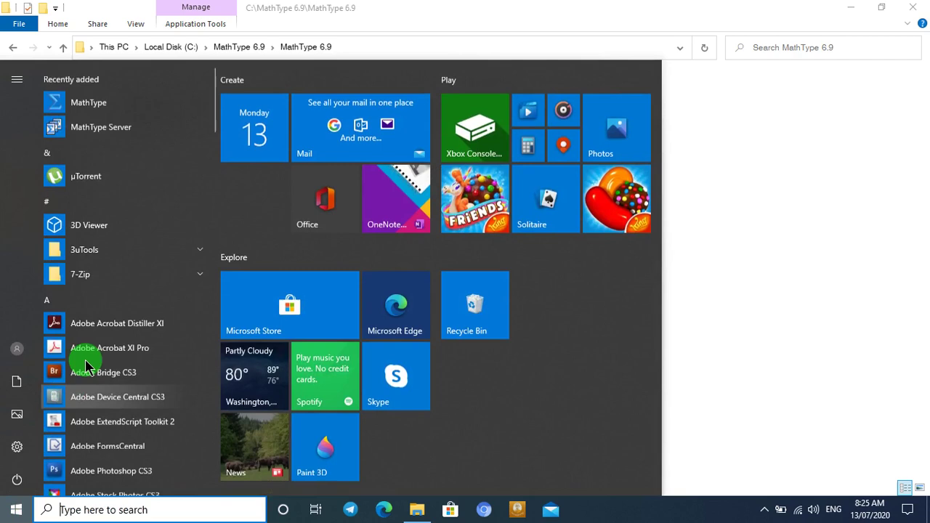
left_click(112, 111)
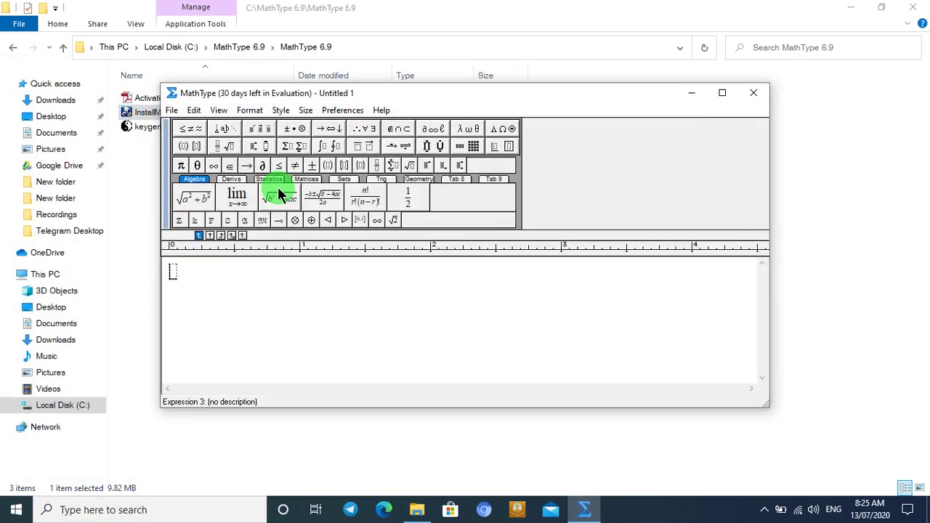
Step: Dismiss MathType's note and open the Unlock with Product Key dialog, returning to File Explorer
left_click(565, 342)
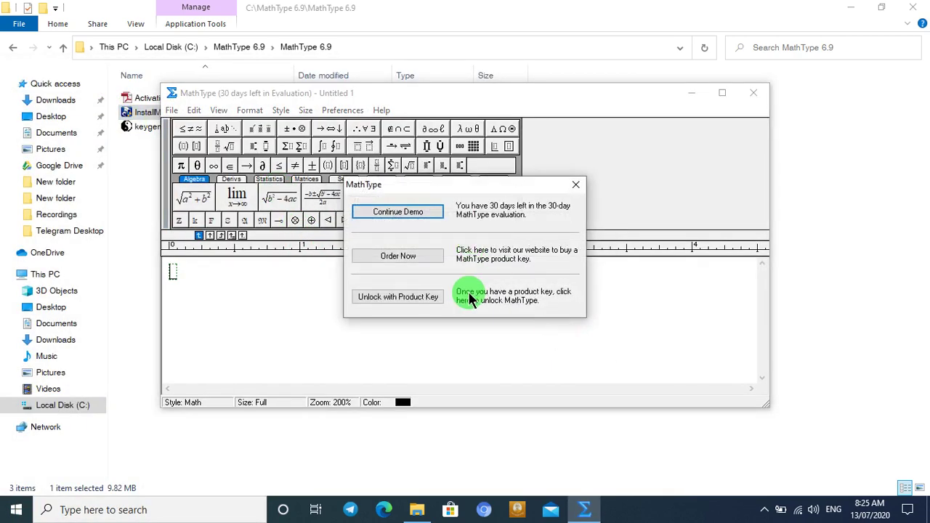
left_click(397, 304)
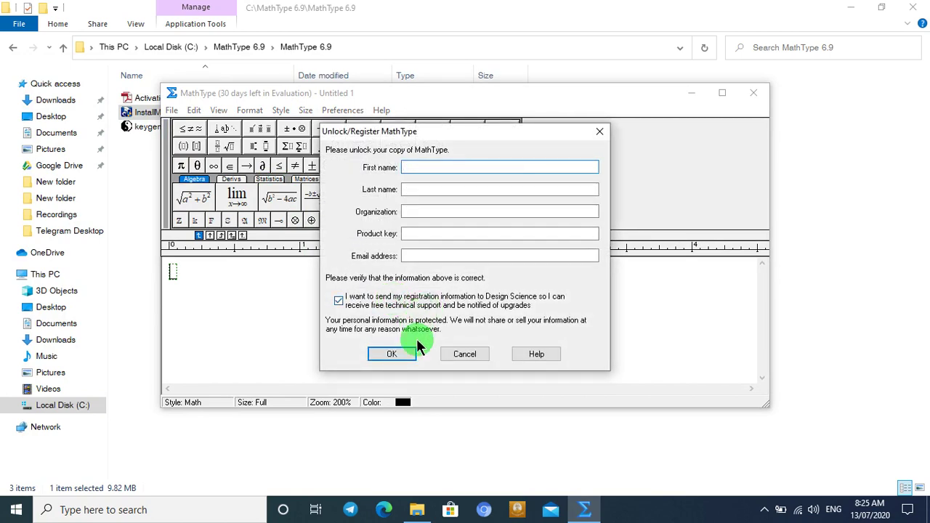
left_click(413, 444)
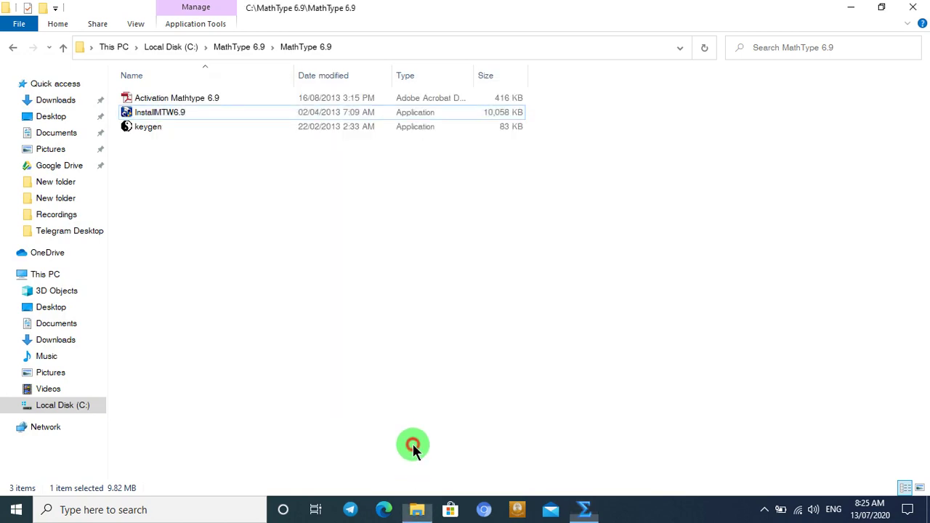
Step: Run keygen as administrator to generate a serial
left_click(140, 131)
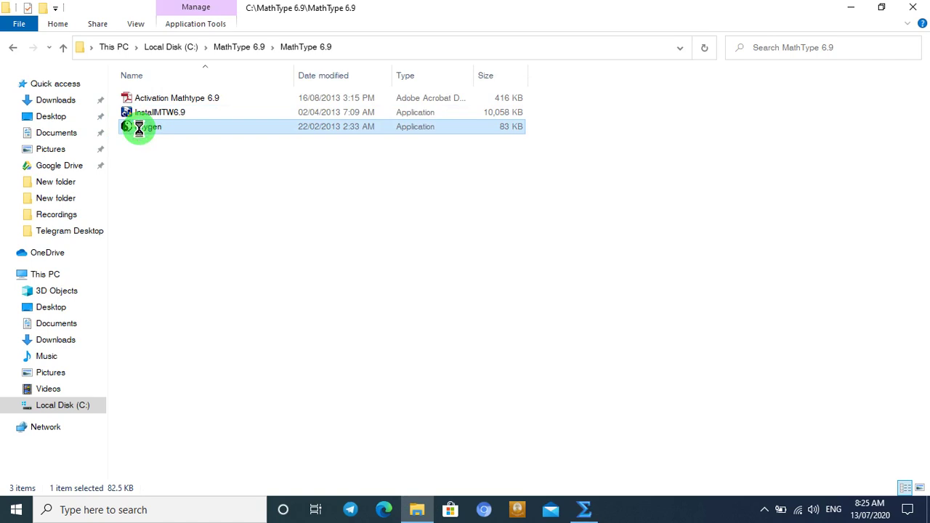
right_click(140, 130)
left_click(183, 154)
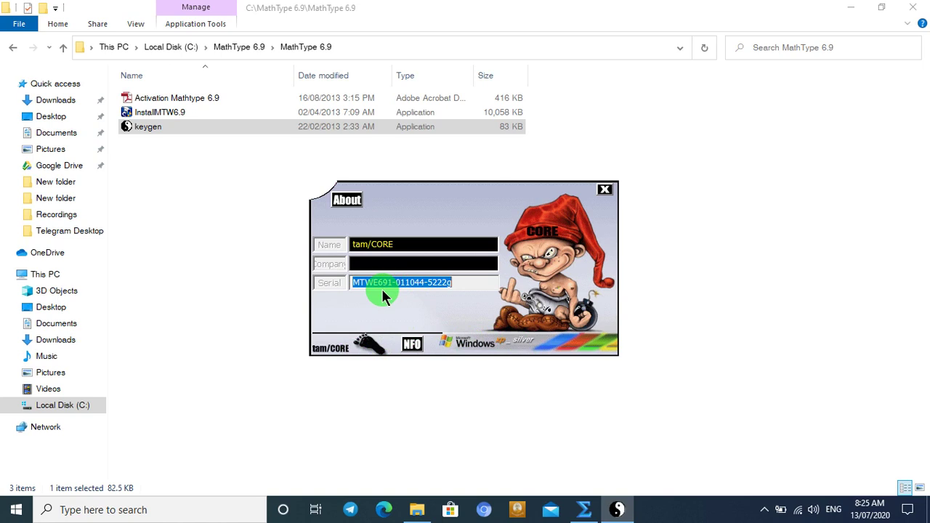
left_click(385, 264)
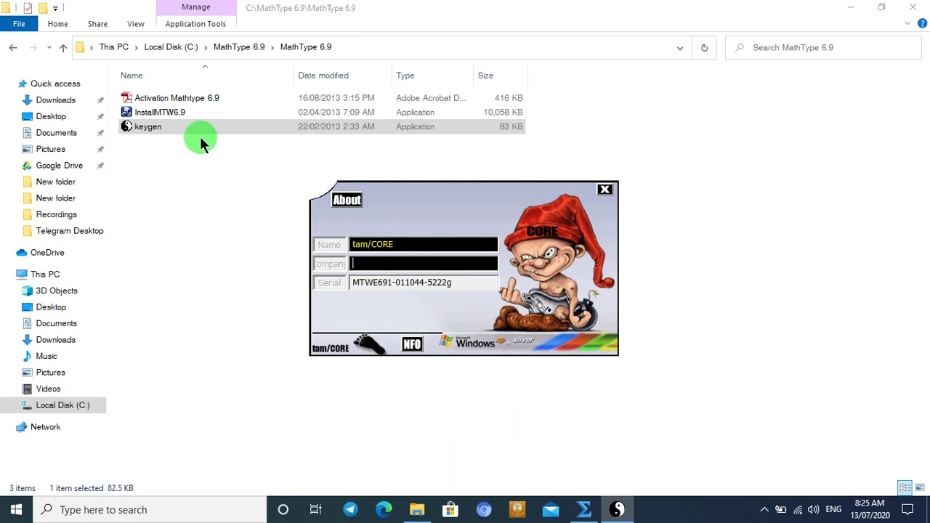
Step: Open the Activation Mathtype 6.9 PDF and scroll to its Unlock/Register page
double_click(153, 100)
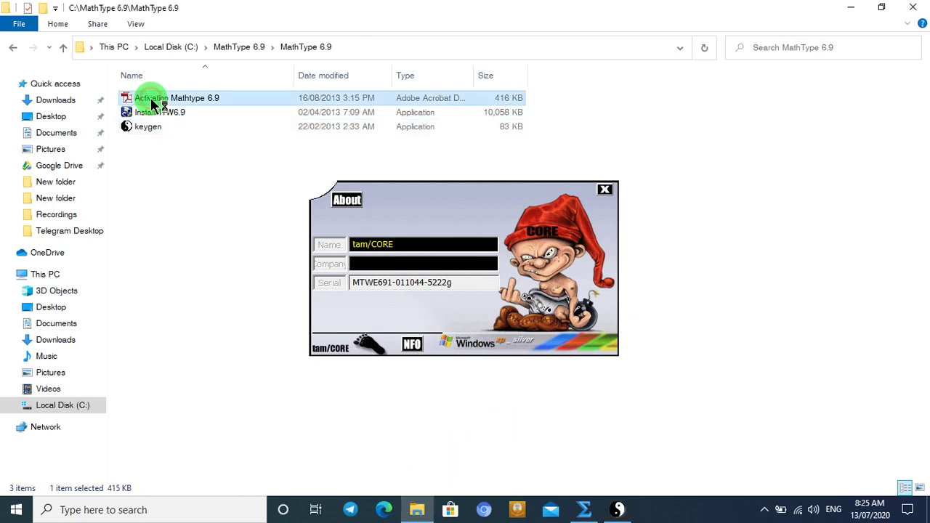
scroll(207, 184, "down", 10)
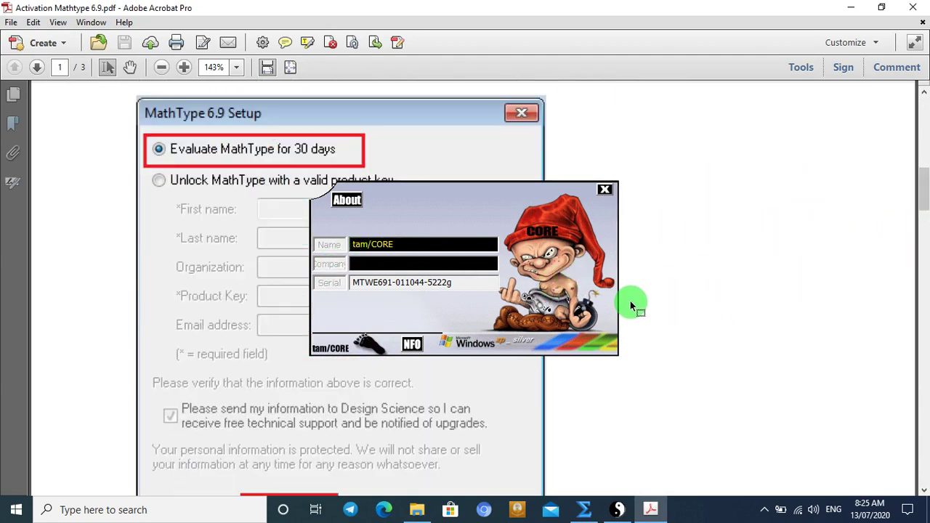
left_click_drag(920, 202, 923, 413)
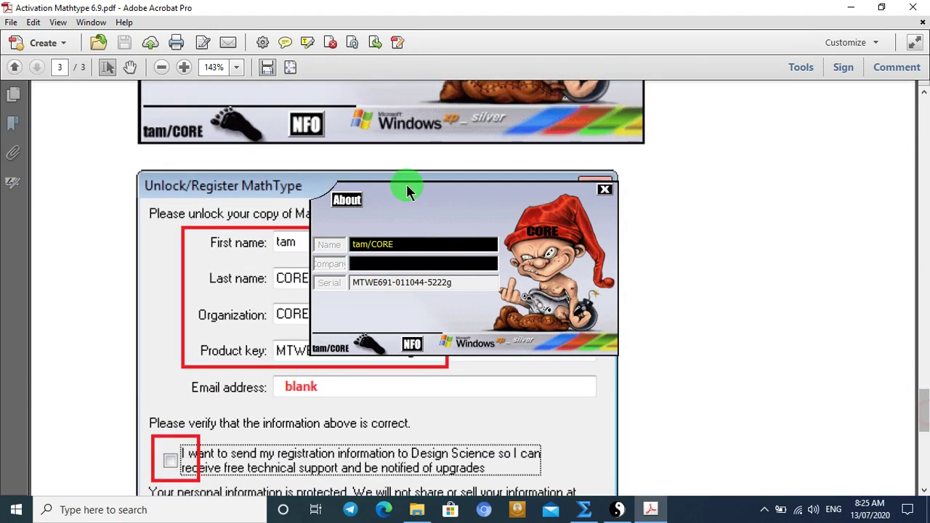
Step: Move the keygen aside, copy its generated serial, and return to MathType's unlock form
left_click_drag(414, 197, 546, 185)
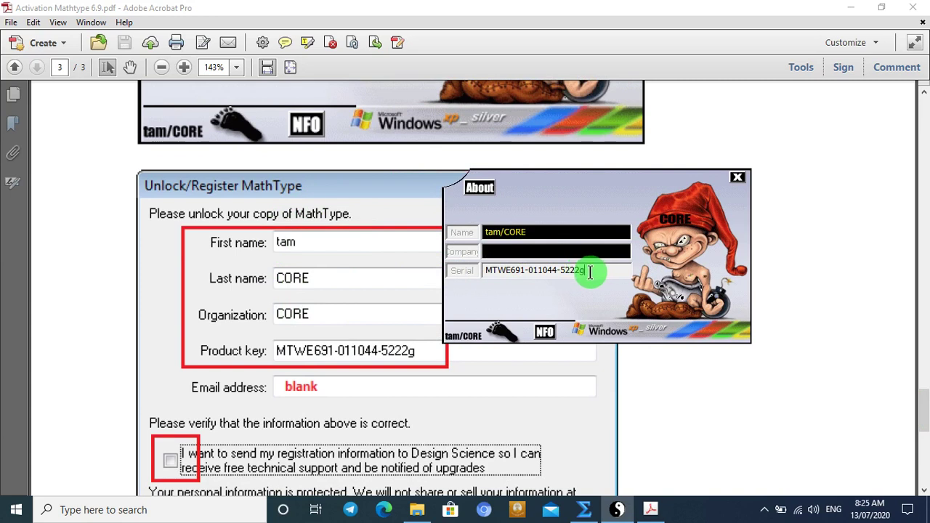
left_click_drag(584, 271, 472, 269)
key("ctrl+c")
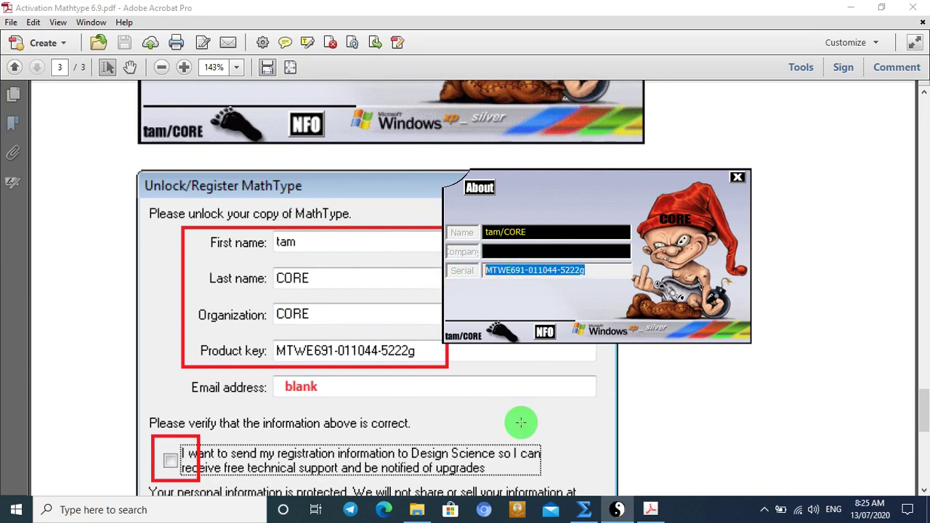
left_click(584, 509)
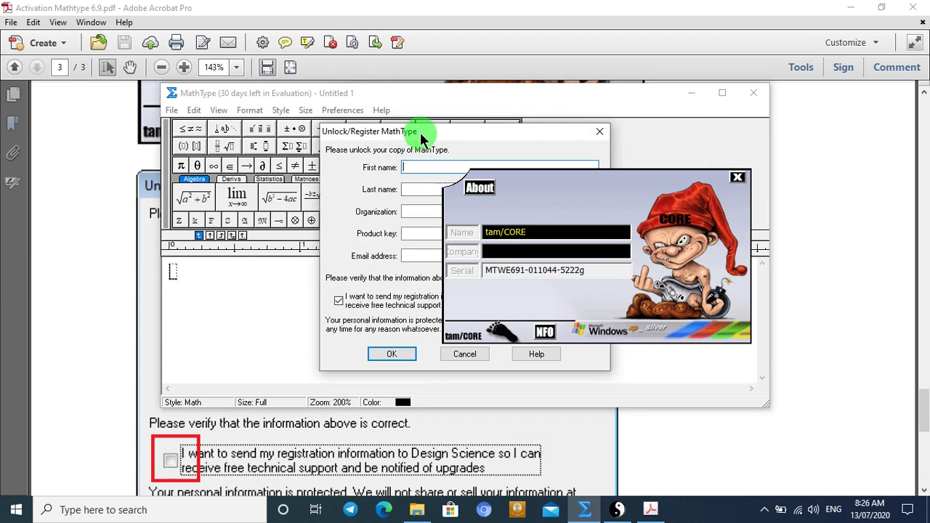
Step: Paste the generated serial into the unlock form's Product key field
left_click_drag(414, 131, 357, 119)
left_click(365, 222)
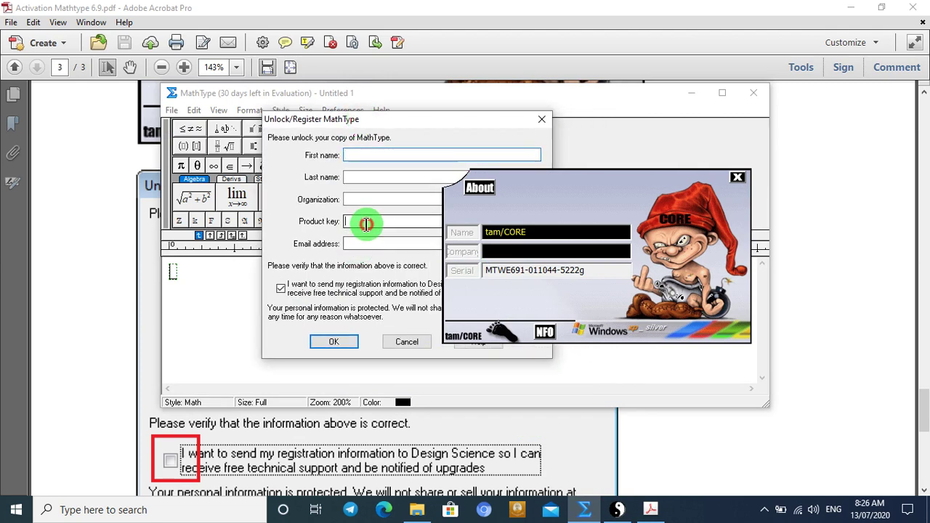
key("ctrl+v")
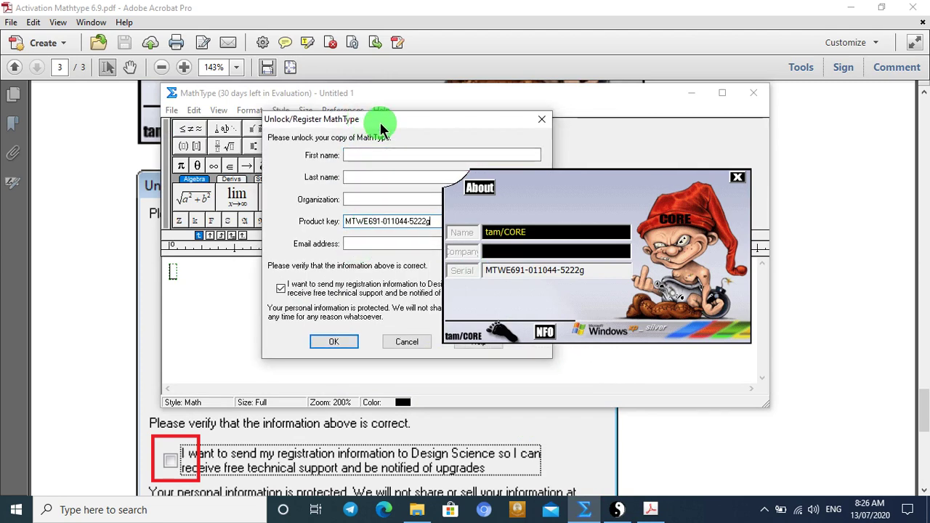
left_click_drag(380, 124, 300, 137)
left_click(648, 510)
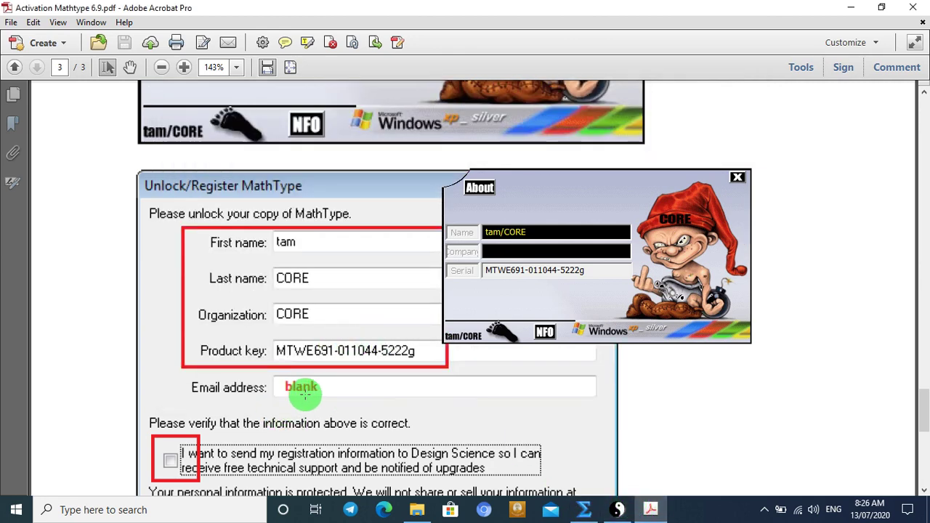
left_click(583, 508)
Step: Fill in the first name and submit the registration details
left_click(273, 164)
type("CORE")
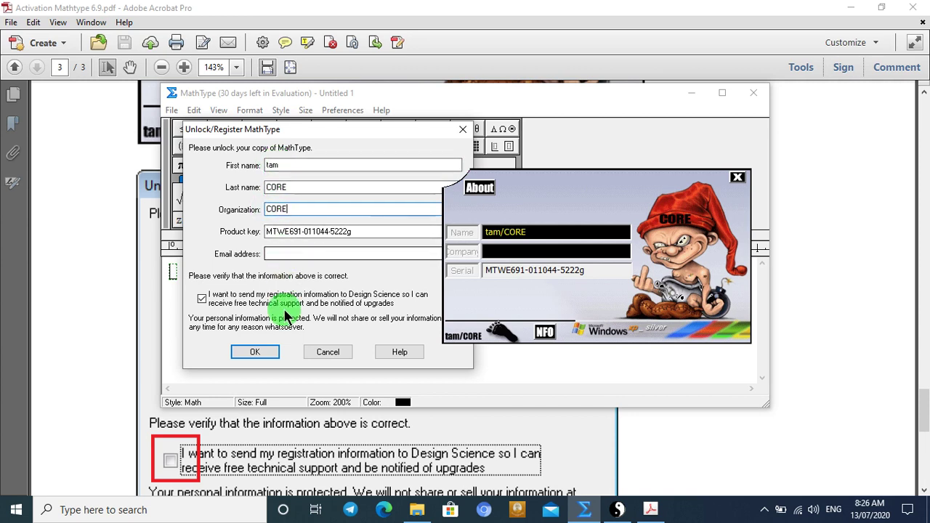
left_click(256, 353)
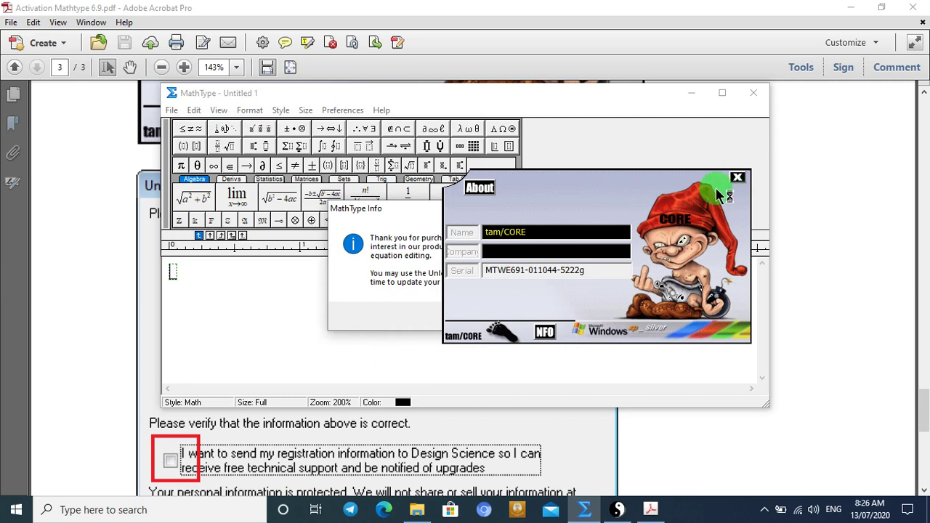
Step: Close the keygen, dismiss the thank-you message, and close MathType
left_click(737, 177)
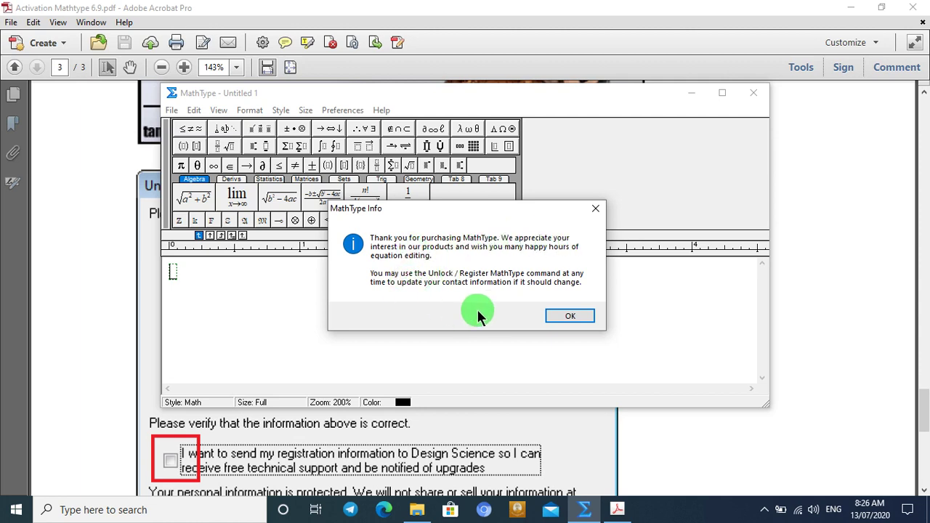
left_click(567, 317)
left_click(754, 93)
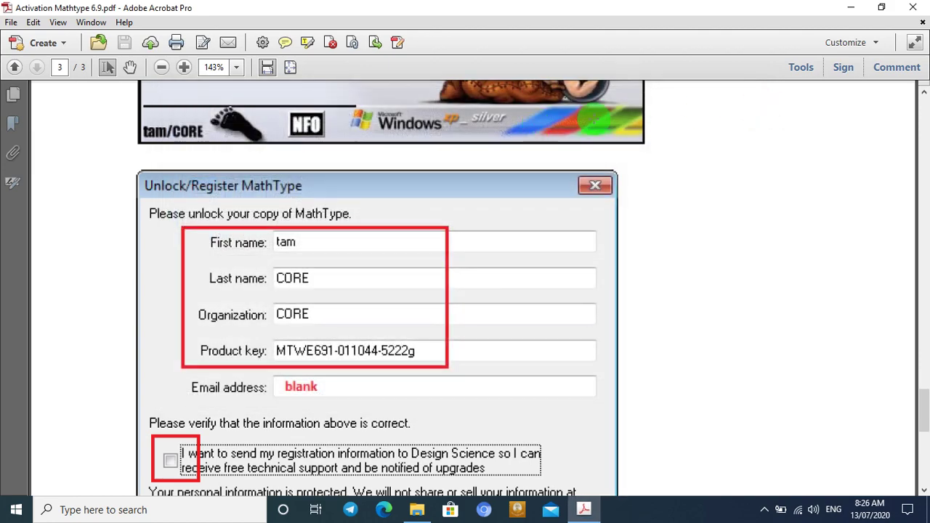
Step: Close the activation PDF and the MathType 6.9 folder, then launch Word 2013 from Start search
left_click(913, 7)
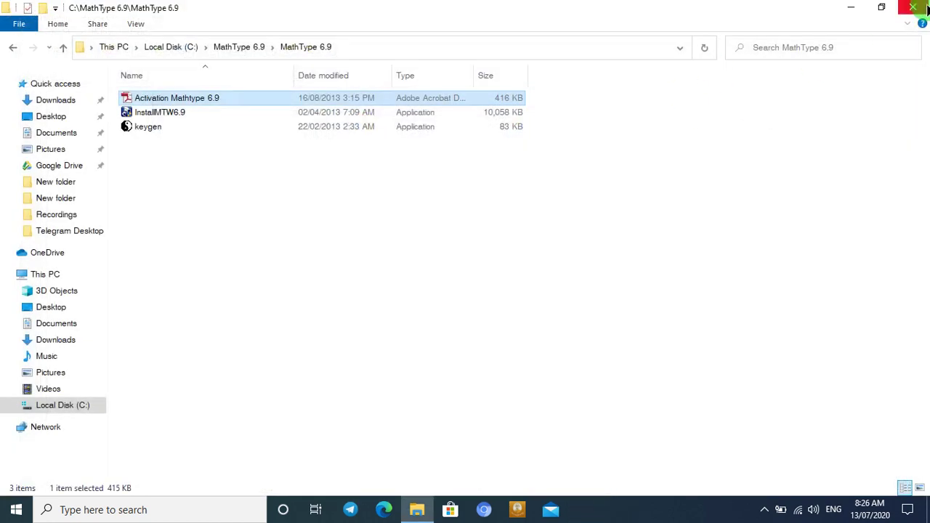
left_click(926, 10)
left_click(6, 512)
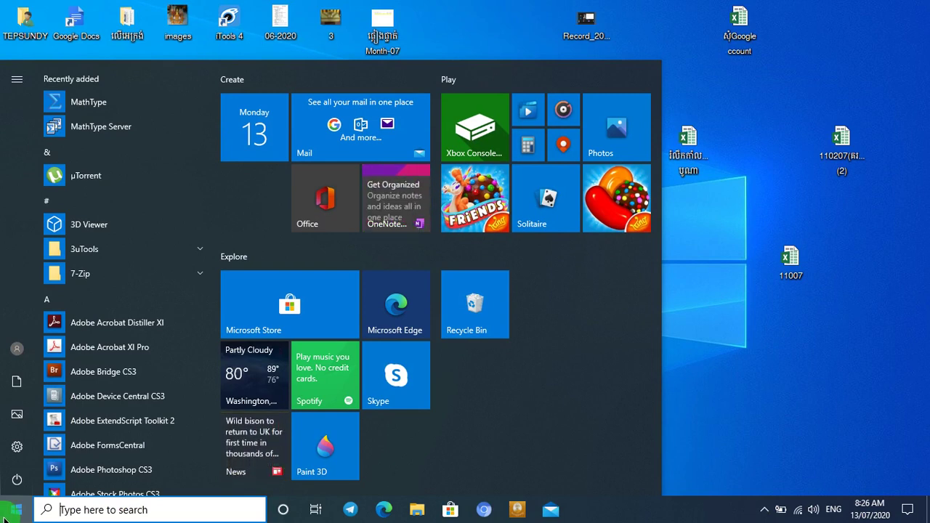
type("win")
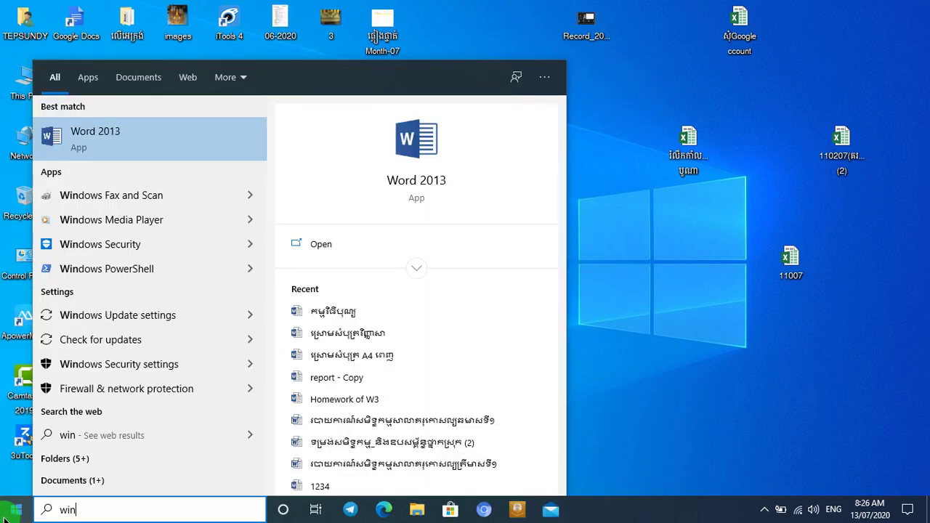
left_click(141, 133)
left_click(458, 254)
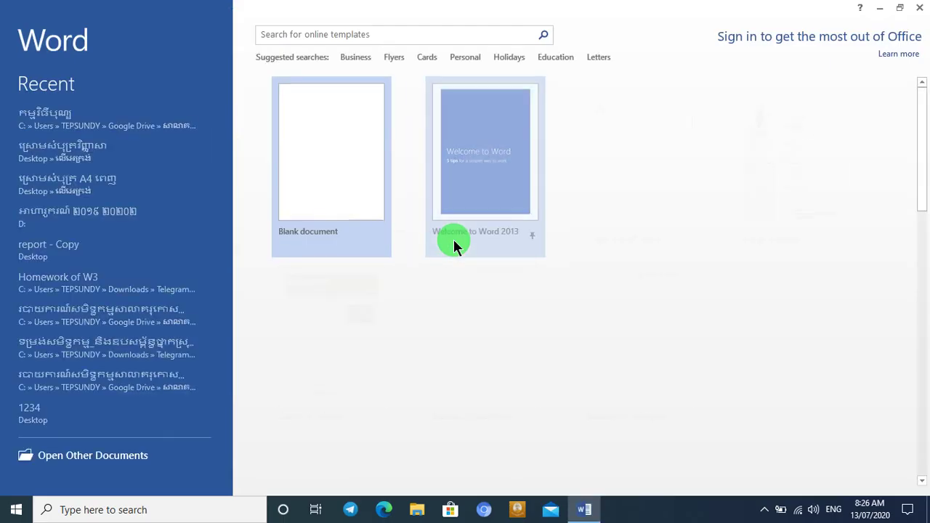
Step: In a new blank document, view the MathType tab's equation tools, then close Word and reveal hidden tray icons
left_click(300, 173)
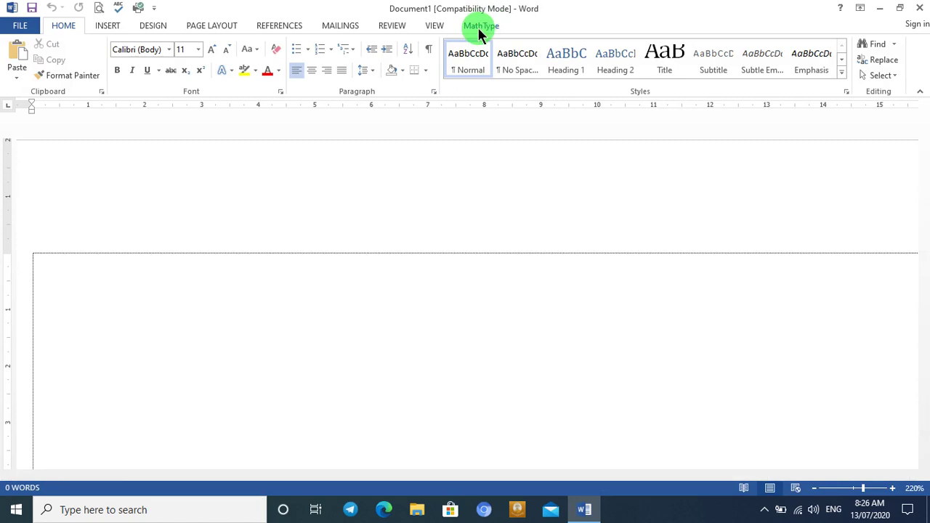
left_click(479, 27)
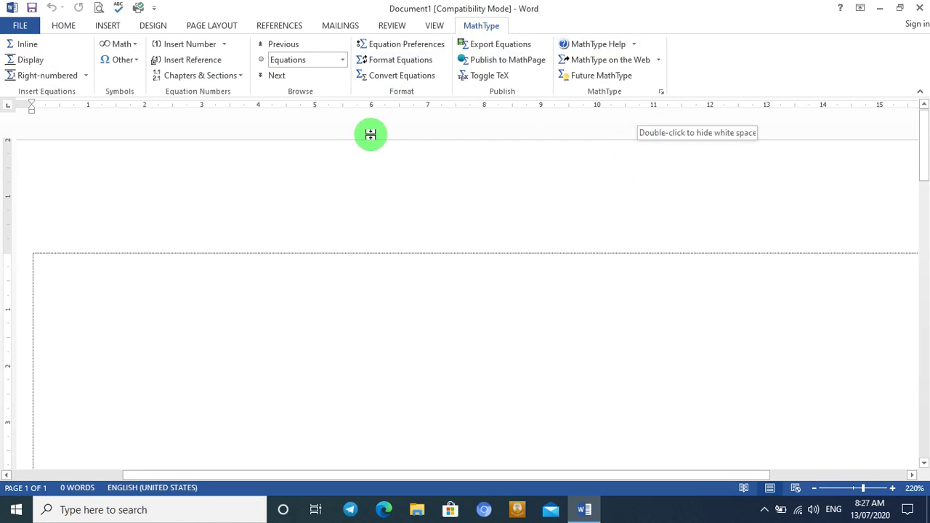
left_click(920, 7)
left_click(764, 509)
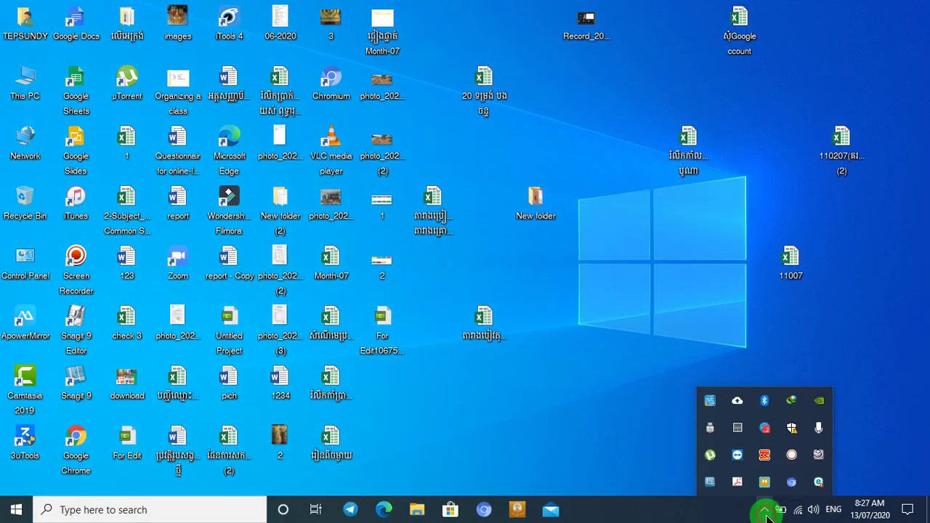